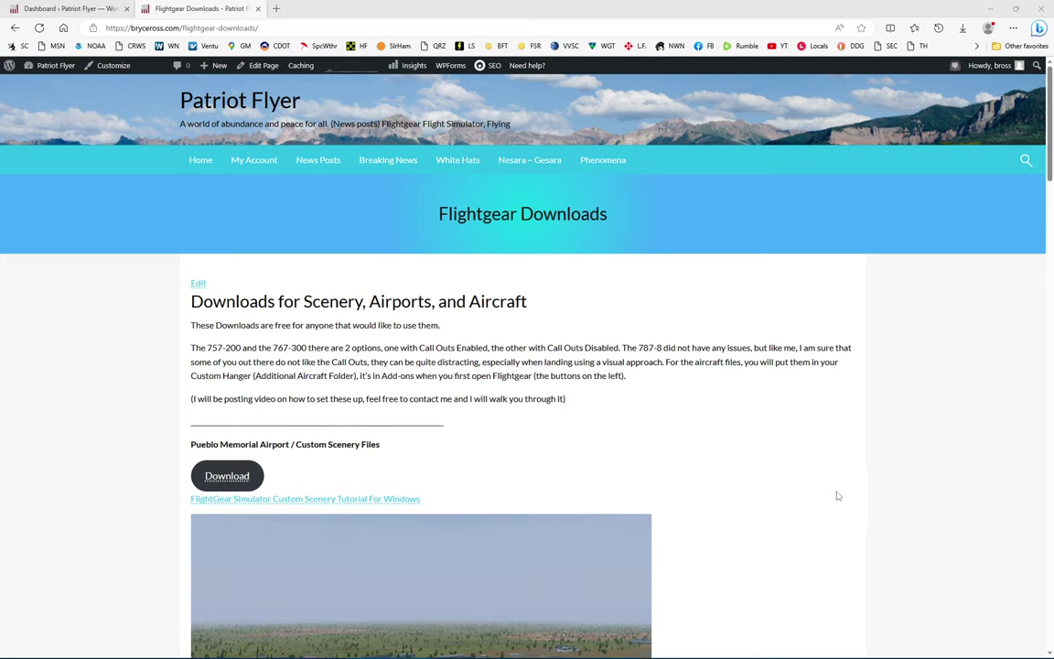
# Step: Switch to the KPUB folder in File Explorer and examine the zipped KPUB Downloadable Scenery archive and its extracted folder
pyautogui.hotkey('alt', 'Tab')
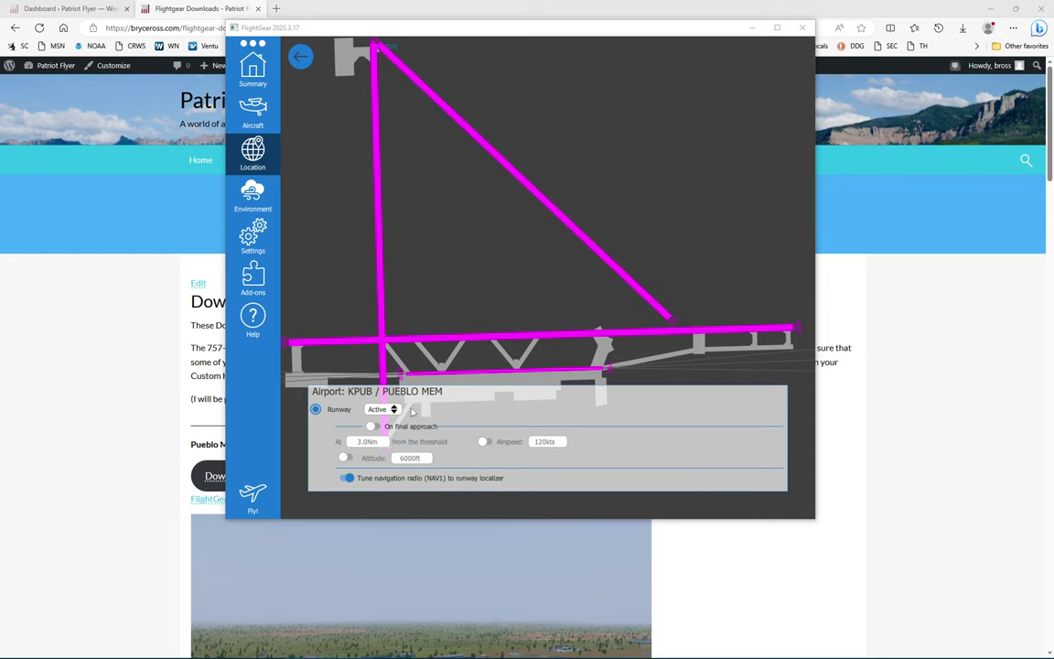
pyautogui.hotkey('alt', 'Tab')
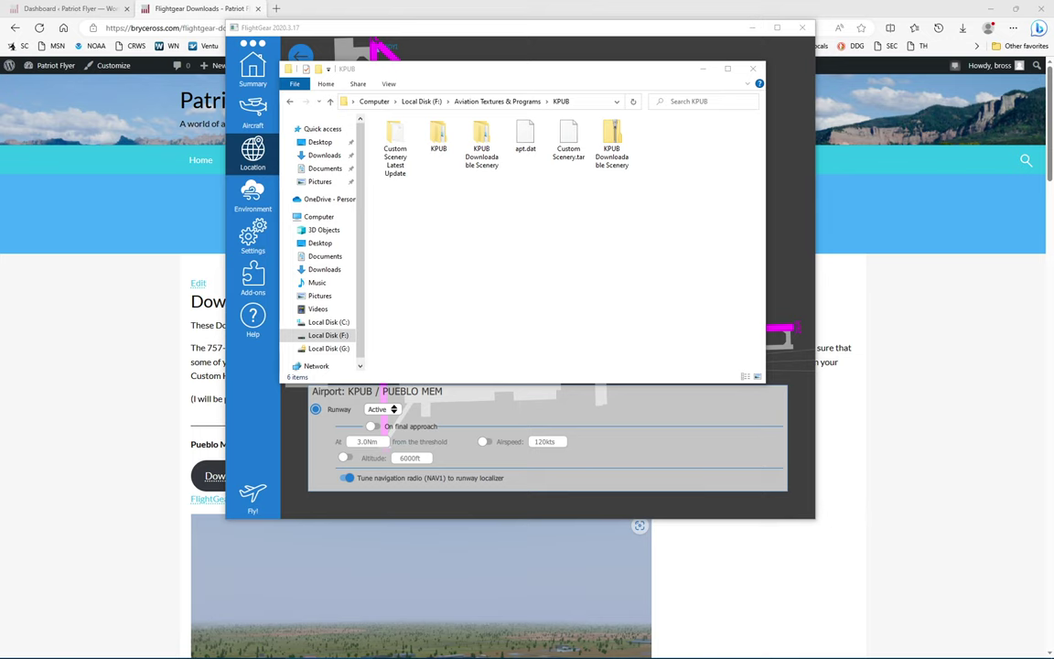
pyautogui.moveTo(428, 651)
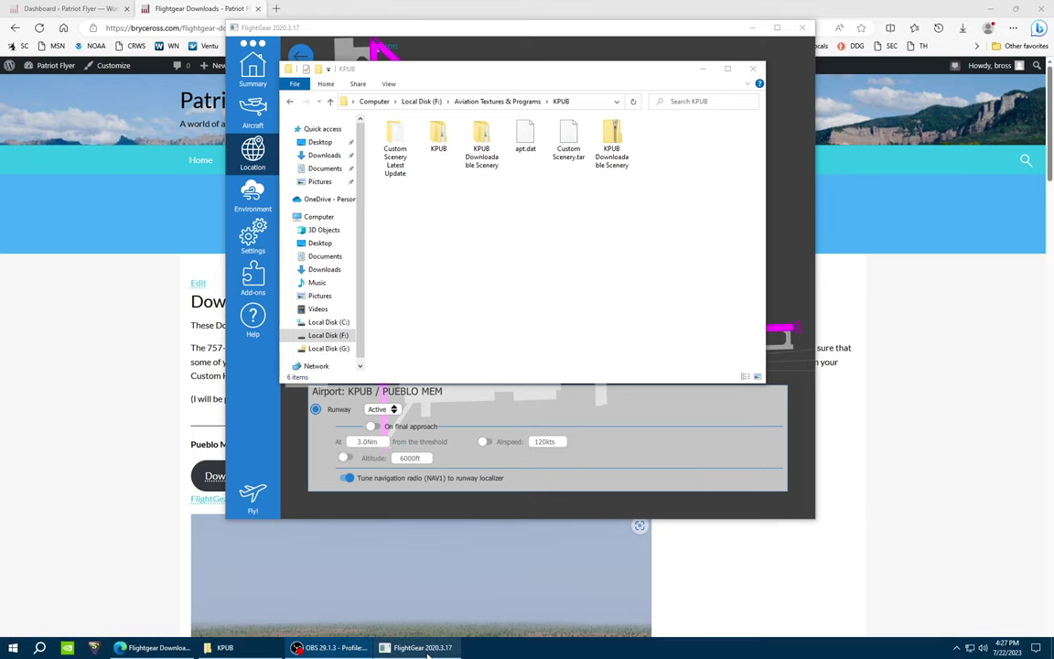
pyautogui.click(254, 651)
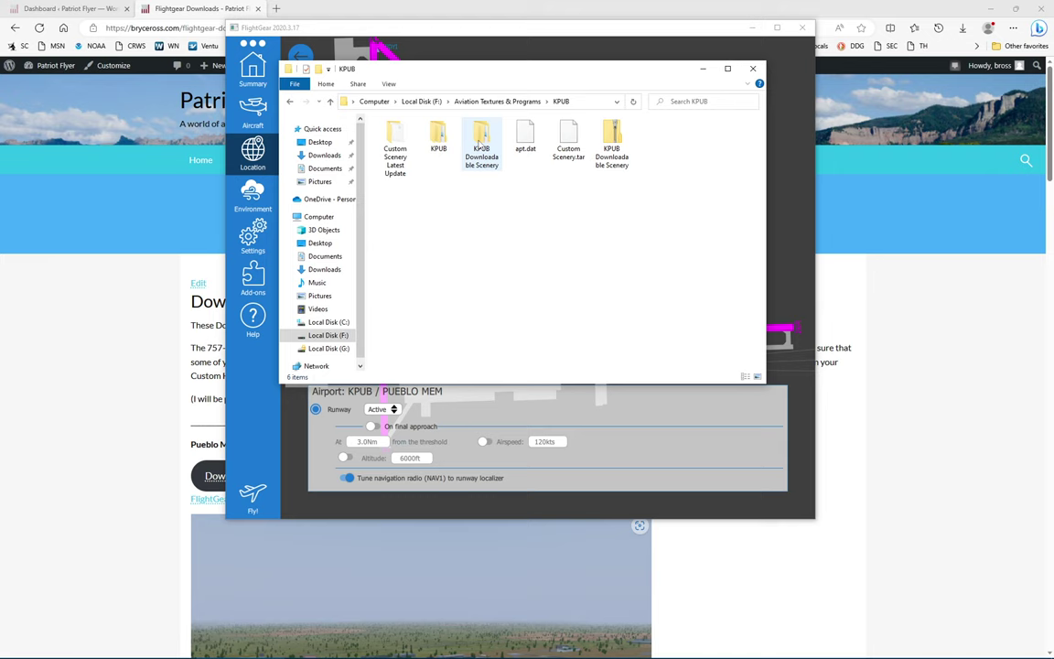
pyautogui.click(622, 155)
pyautogui.rightClick(620, 148)
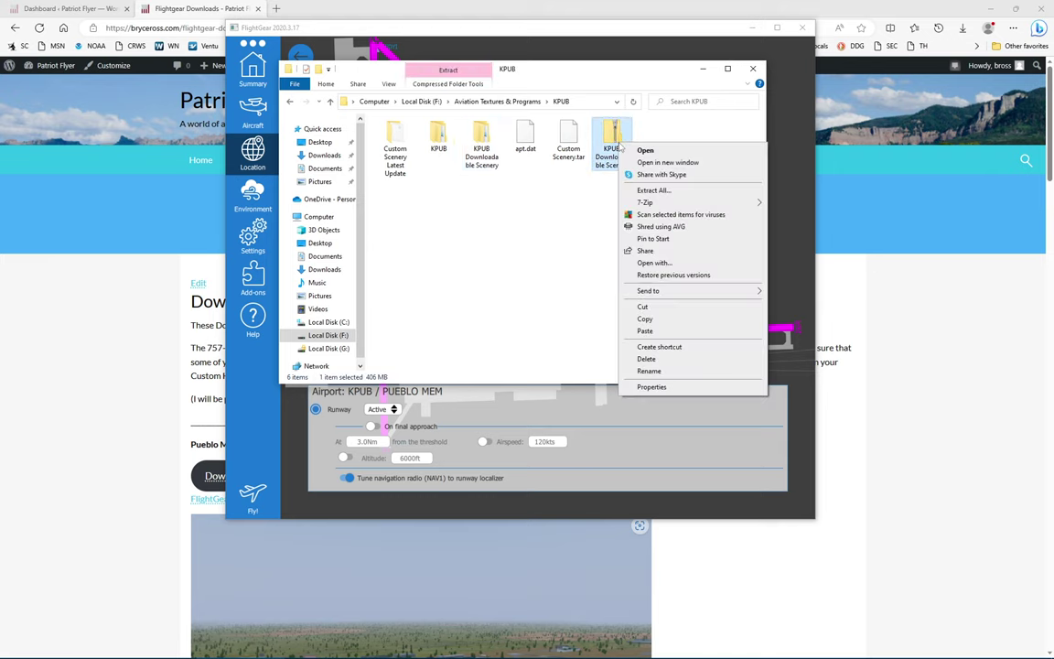
pyautogui.click(481, 151)
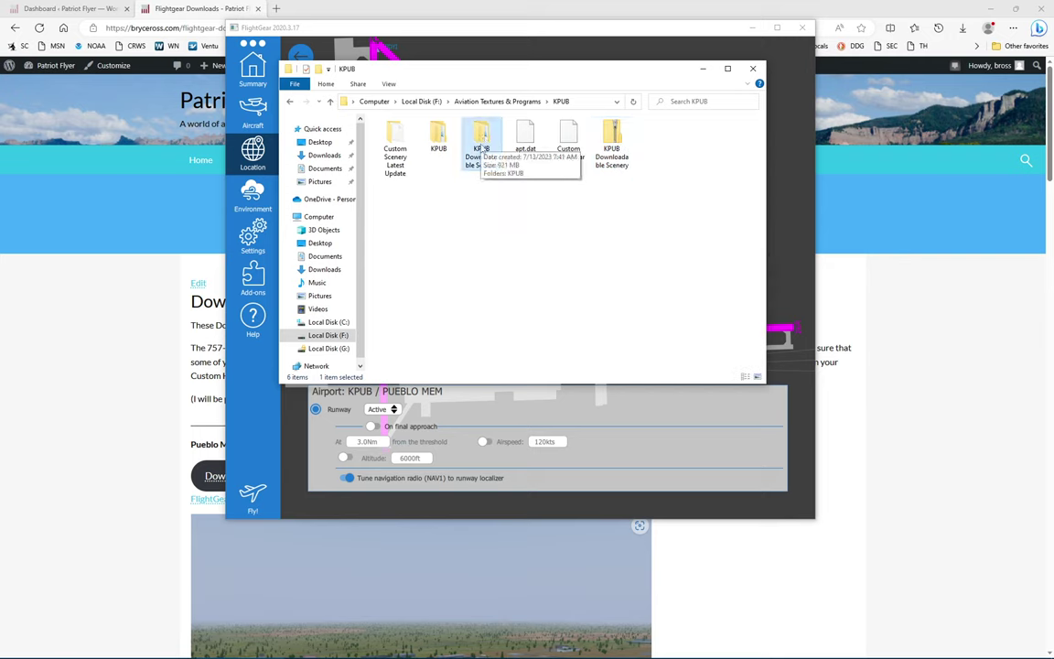
pyautogui.click(847, 497)
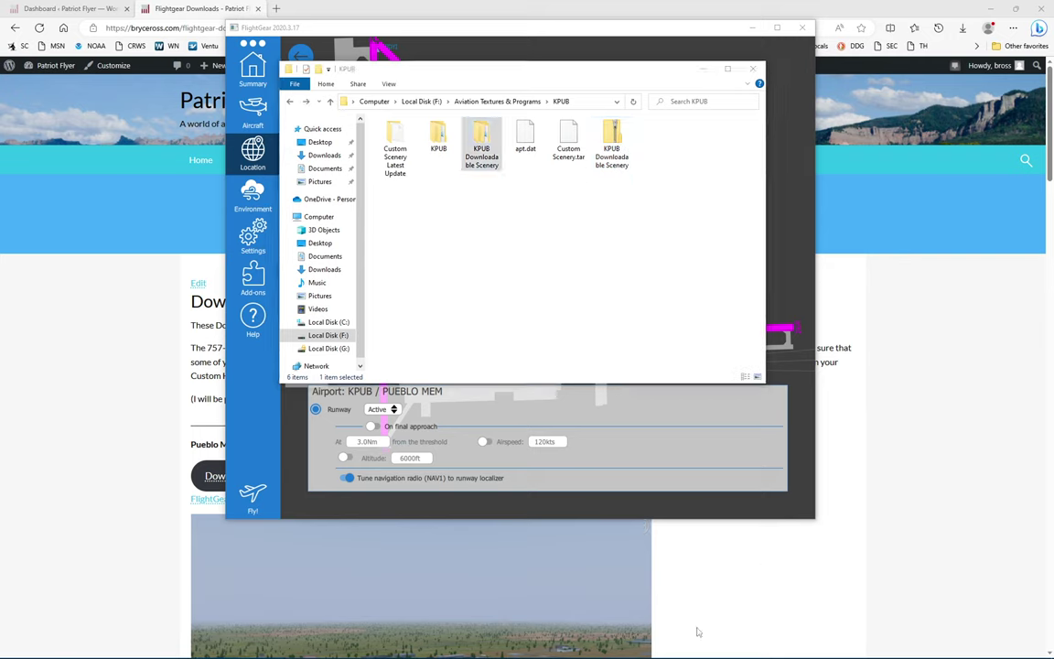
pyautogui.click(262, 648)
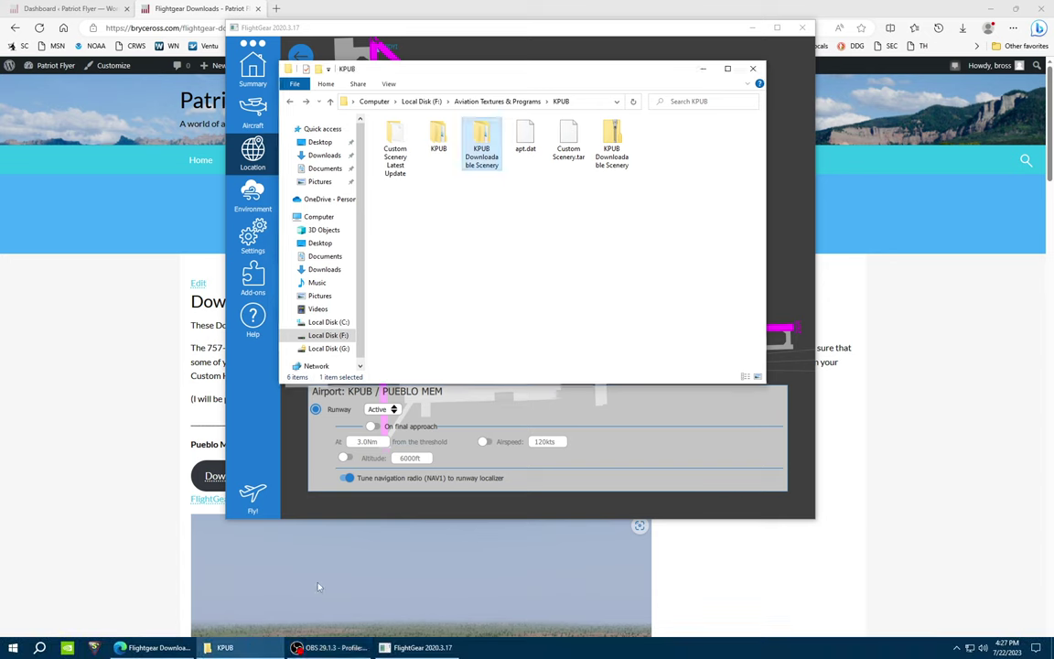
# Step: Browse the KPUB Downloadable Scenery folder and the inner KPUB folder, and find nav.dat under fgdata > Navaids
pyautogui.doubleClick(483, 139)
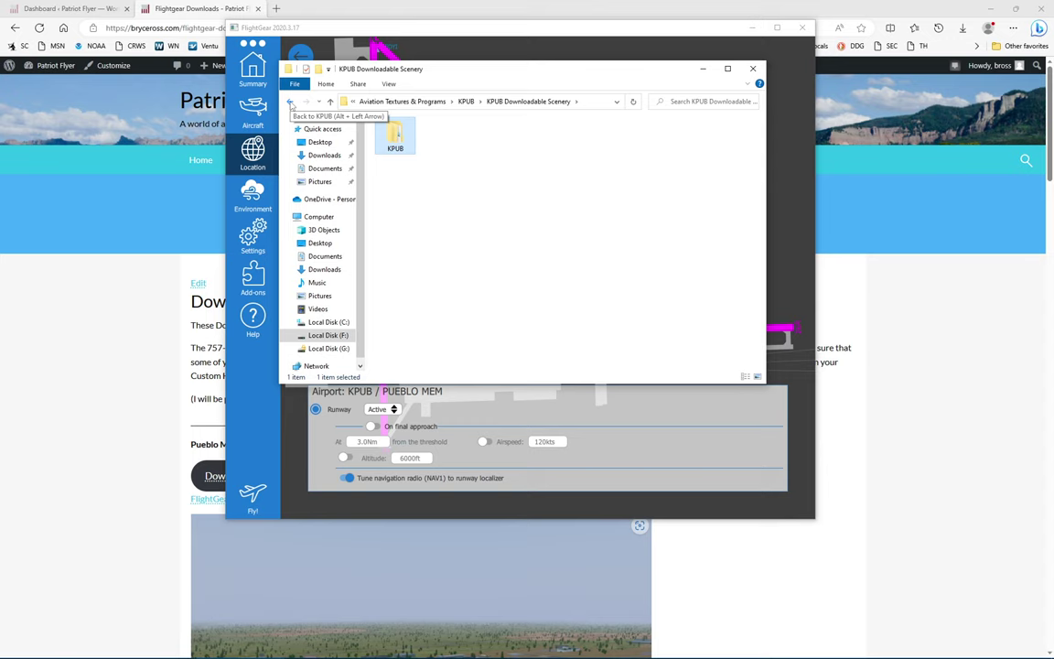
pyautogui.click(289, 102)
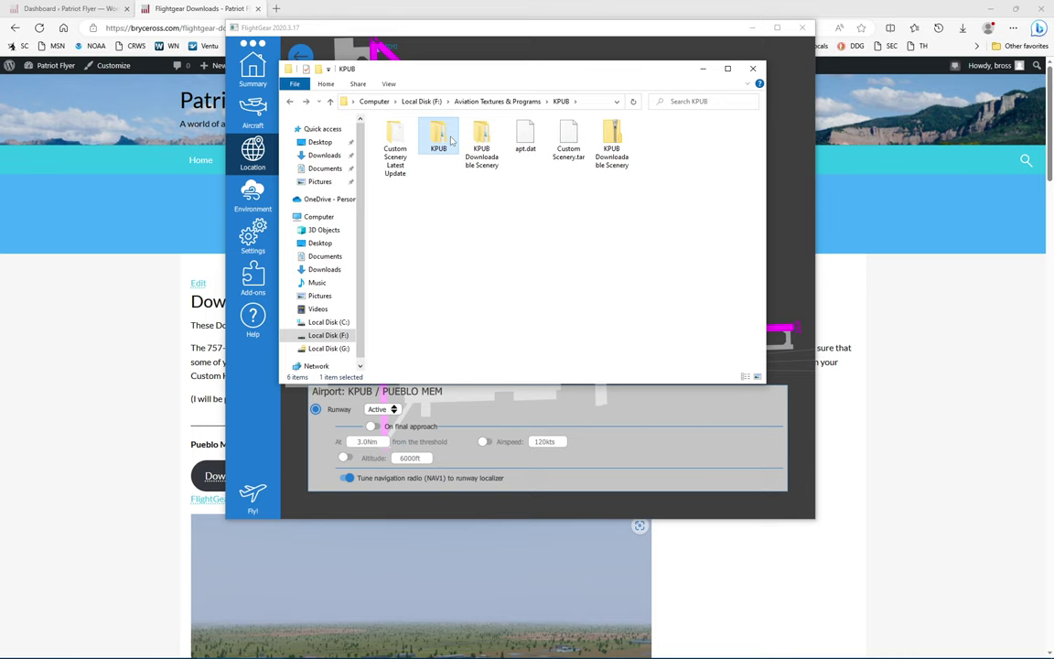
pyautogui.doubleClick(438, 139)
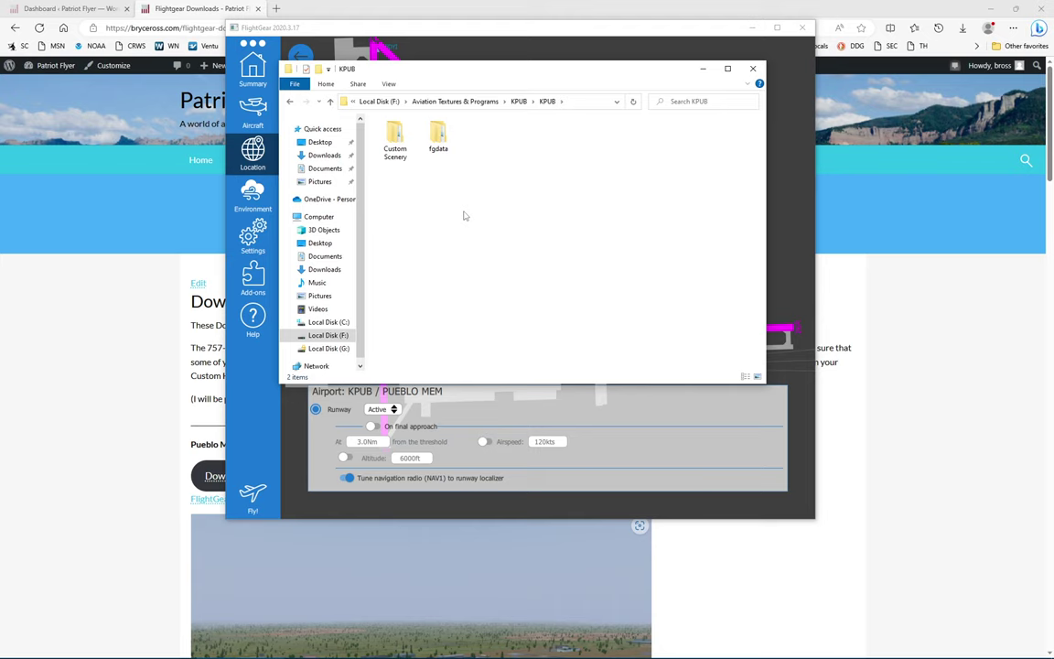
pyautogui.doubleClick(438, 138)
pyautogui.doubleClick(438, 139)
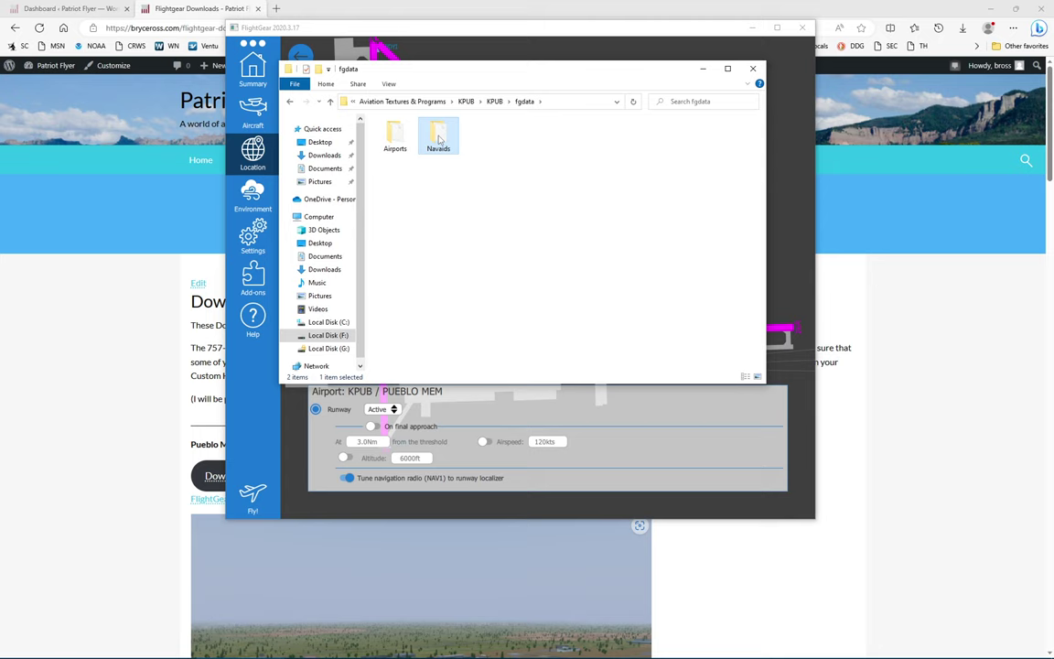
pyautogui.click(397, 139)
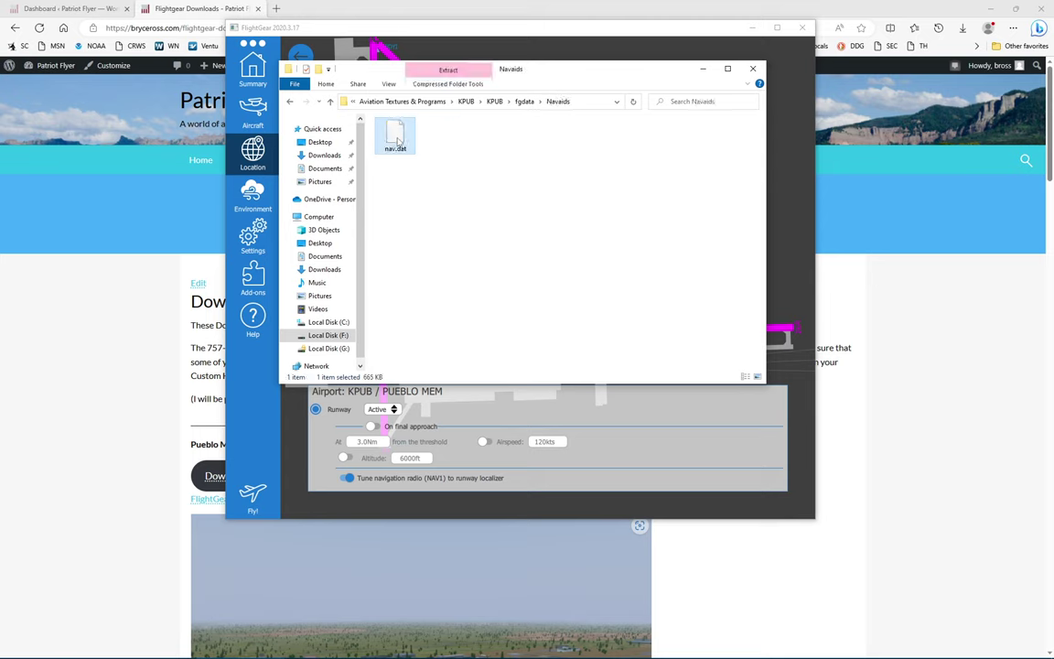
# Step: Look up the matching install folder C:\Program Files\FlightGear 2020.3\data\Navaids in a separate window, and close that window
pyautogui.rightClick(342, 323)
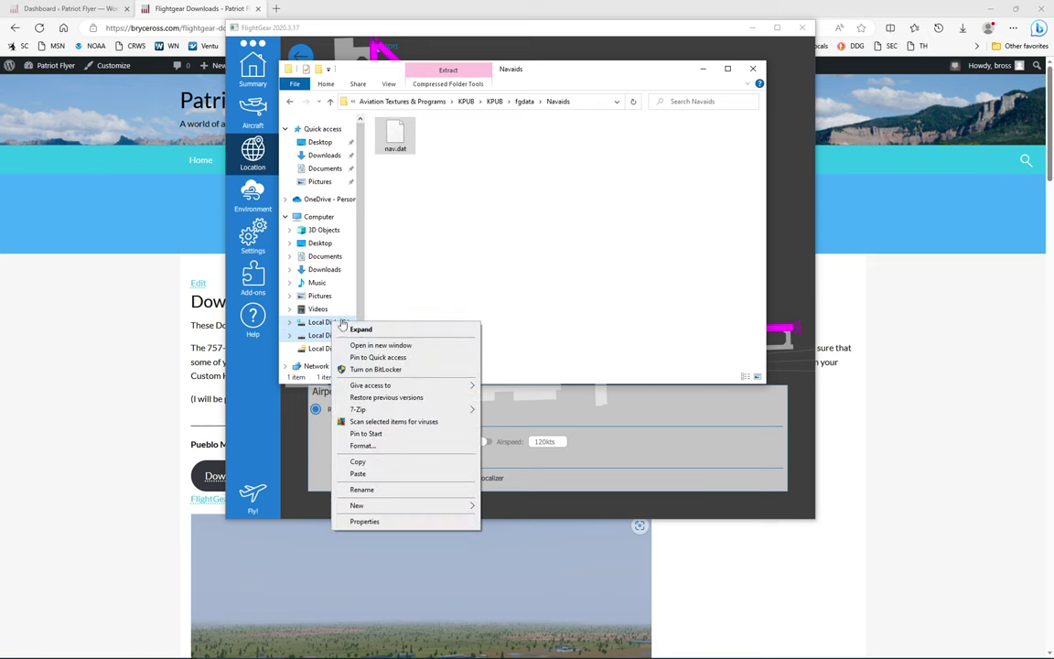
pyautogui.click(382, 345)
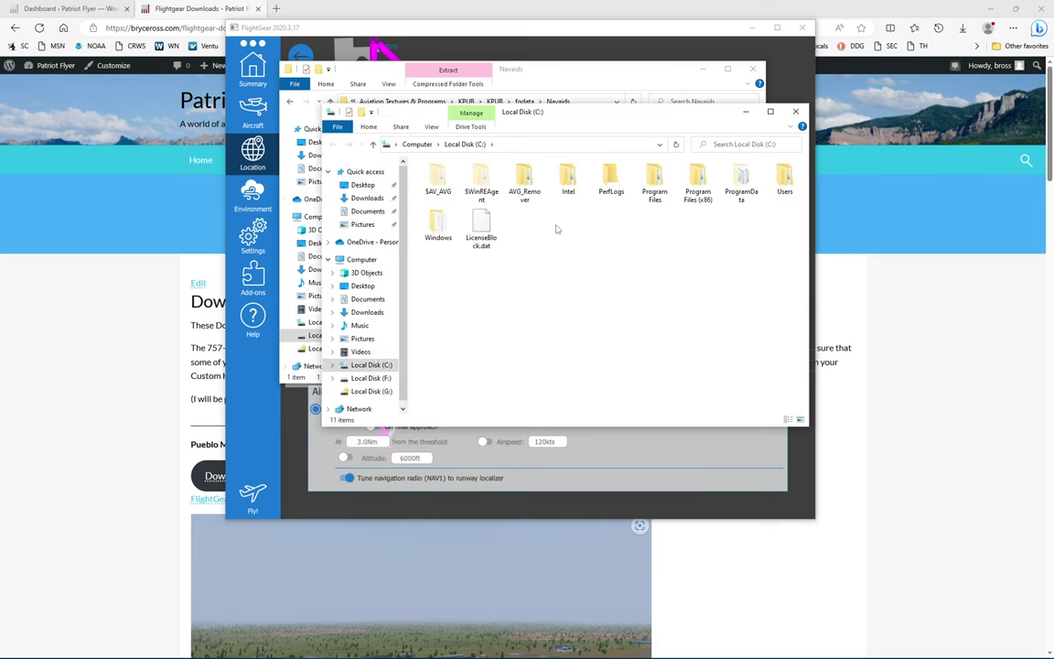
pyautogui.doubleClick(654, 183)
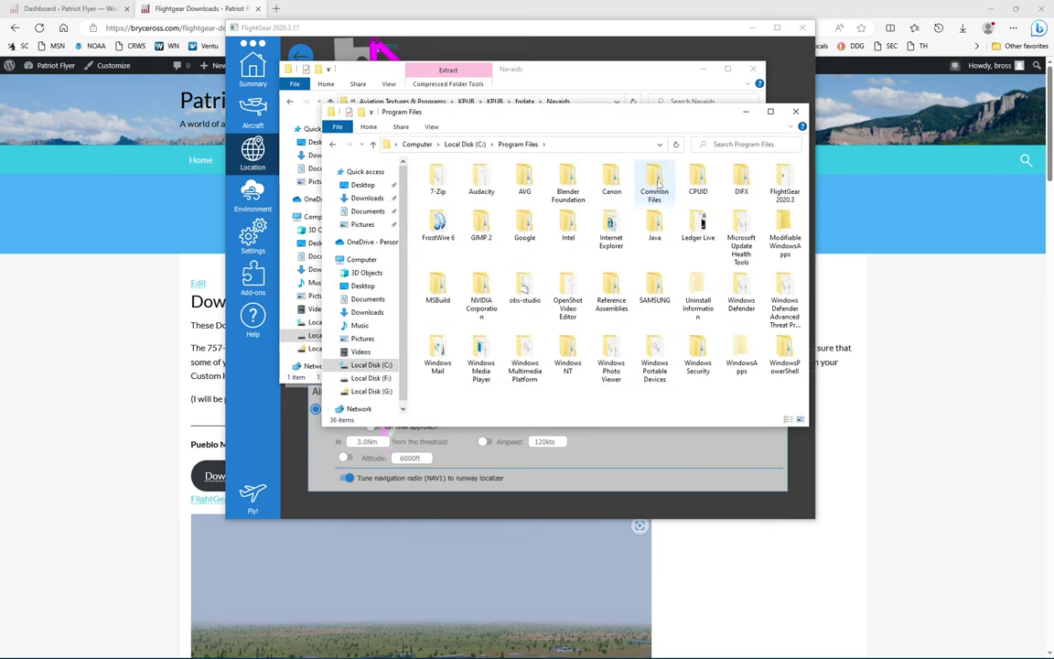
pyautogui.doubleClick(785, 183)
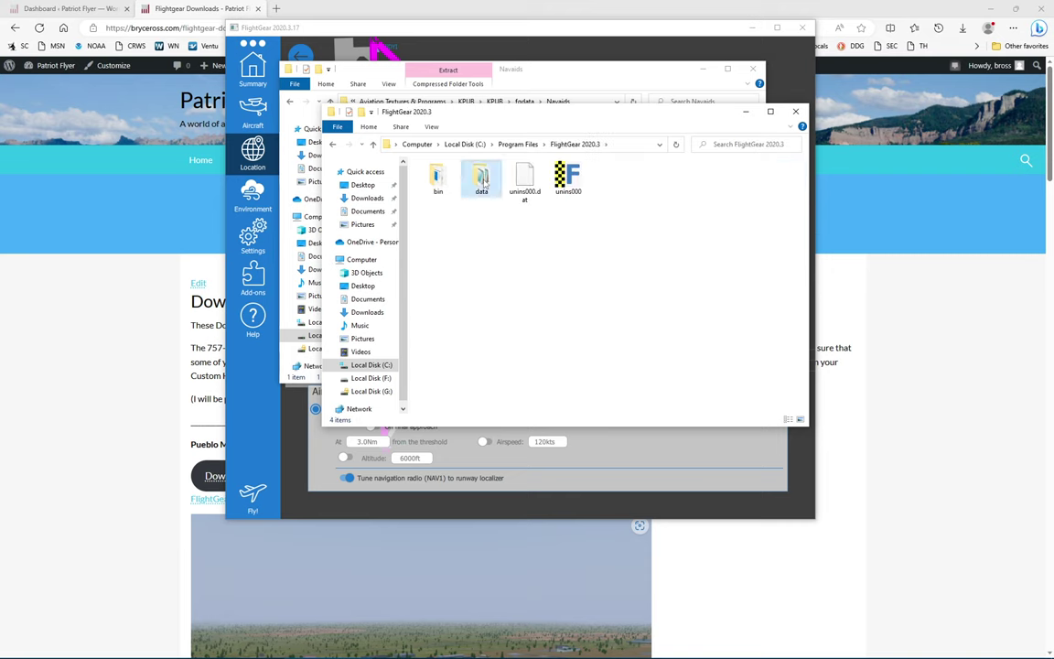
pyautogui.doubleClick(483, 180)
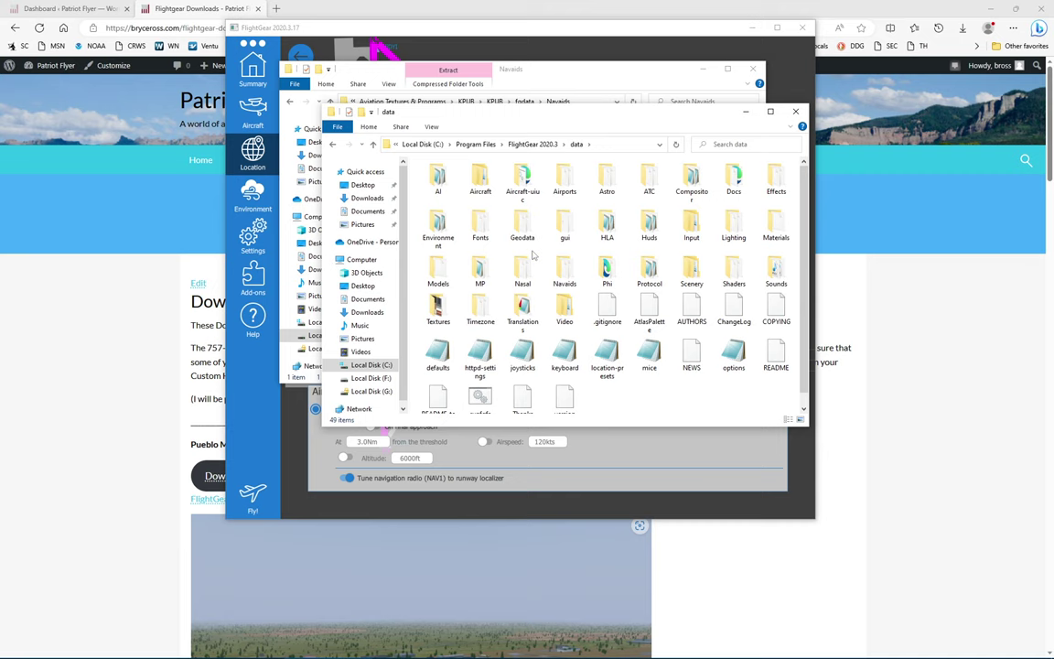
pyautogui.doubleClick(562, 268)
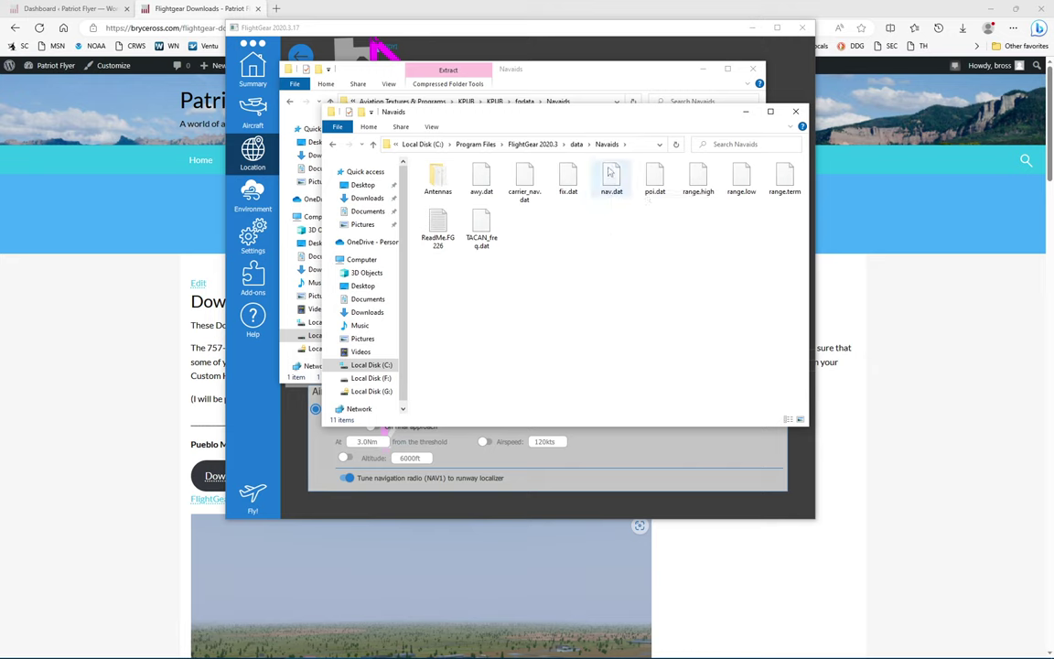
pyautogui.click(796, 112)
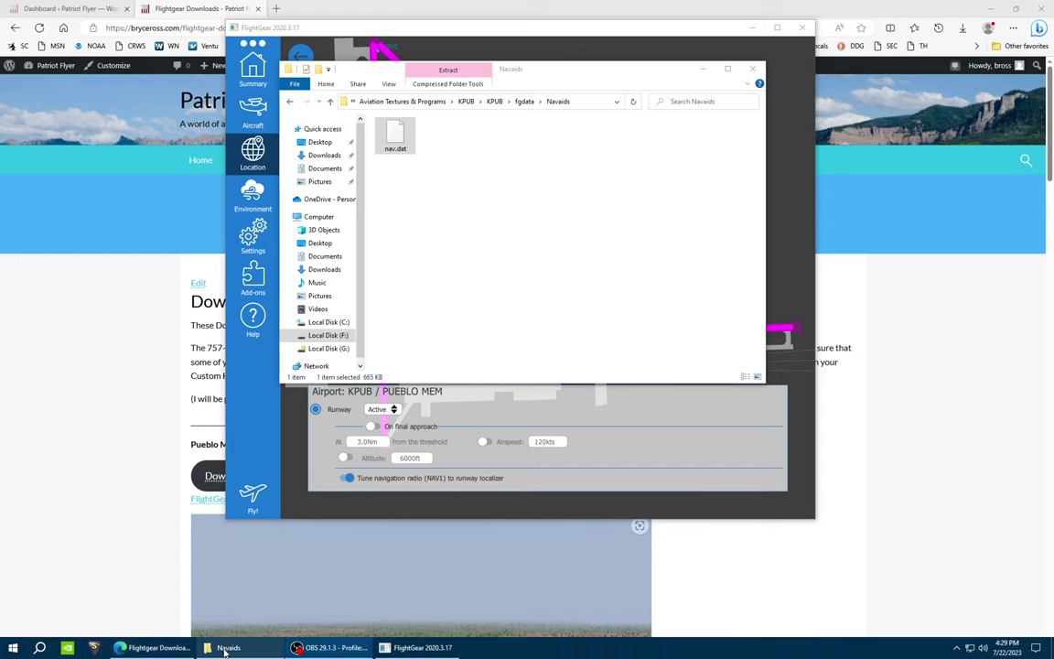
# Step: Switch to the FlightGear launcher and show its add-ons page
pyautogui.click(226, 648)
pyautogui.moveTo(406, 653)
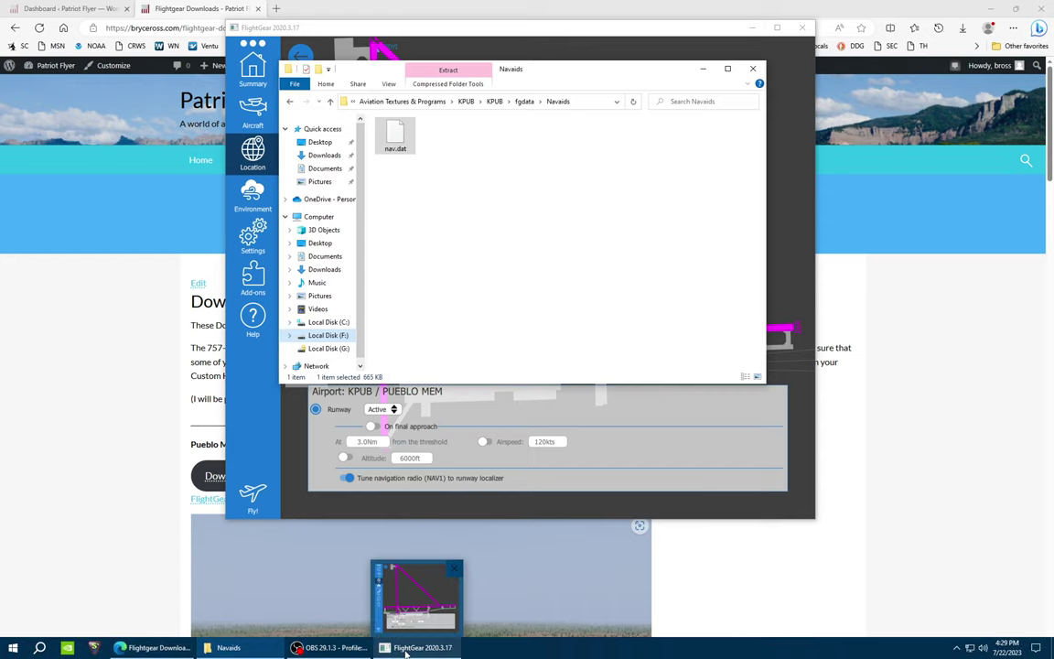
pyautogui.click(406, 650)
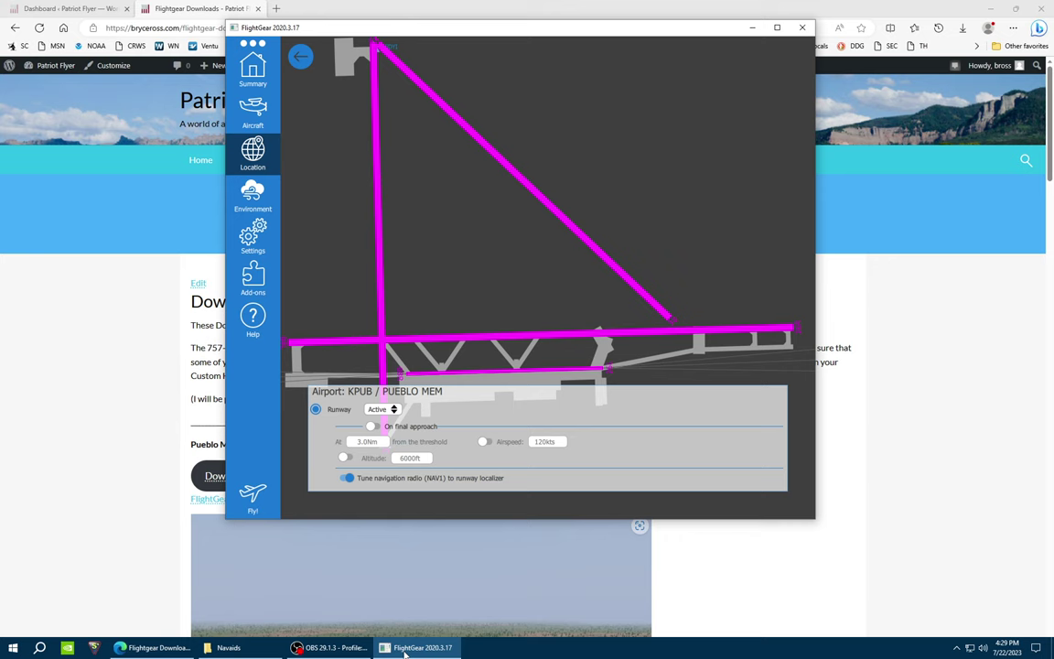
pyautogui.click(250, 282)
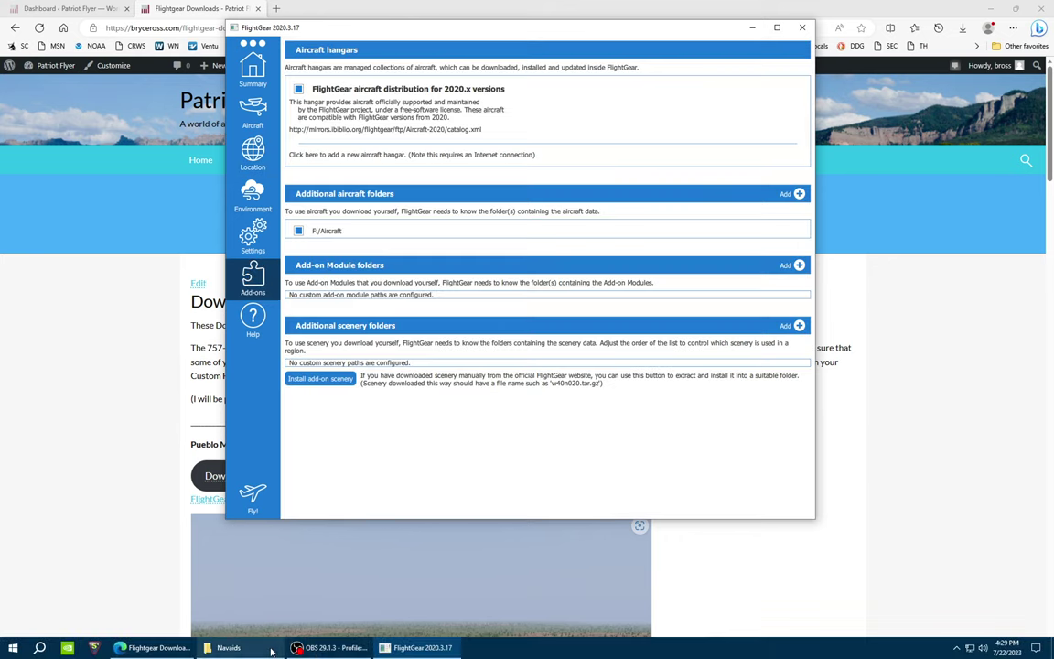
# Step: Locate the Custom Scenery folder inside the inner KPUB folder in File Explorer, and return to the FlightGear launcher
pyautogui.click(224, 650)
pyautogui.click(289, 102)
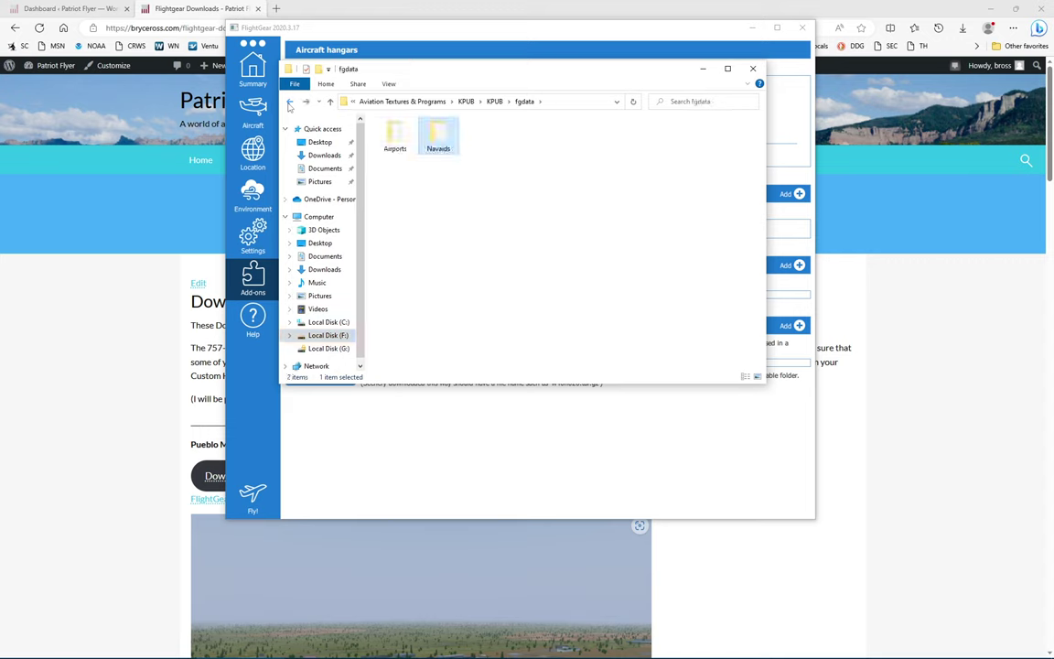
pyautogui.click(289, 101)
pyautogui.click(395, 139)
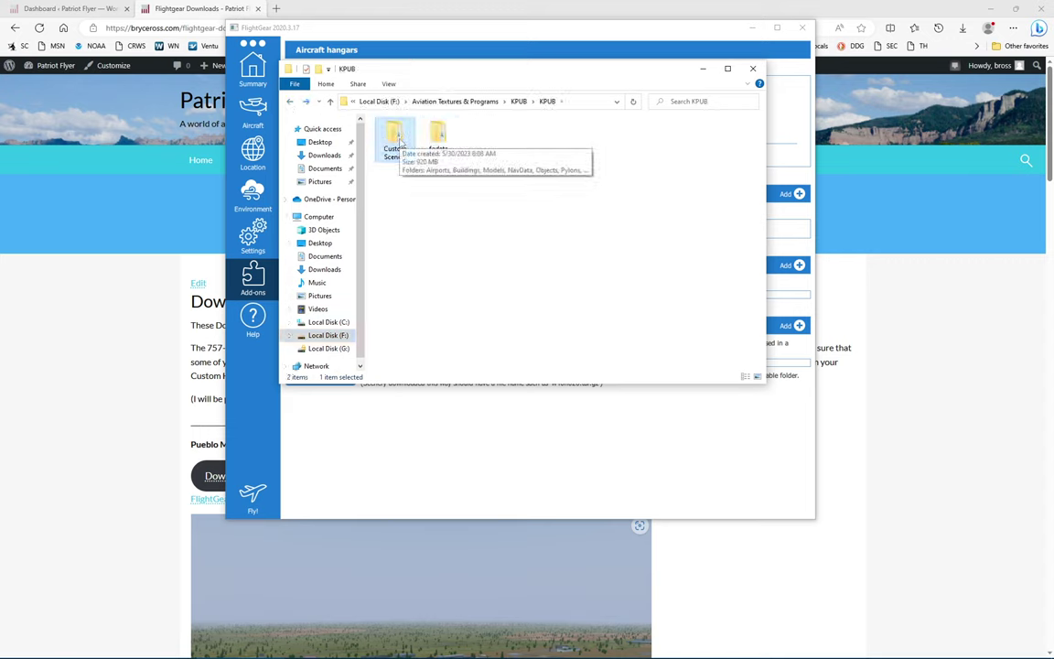
pyautogui.click(391, 30)
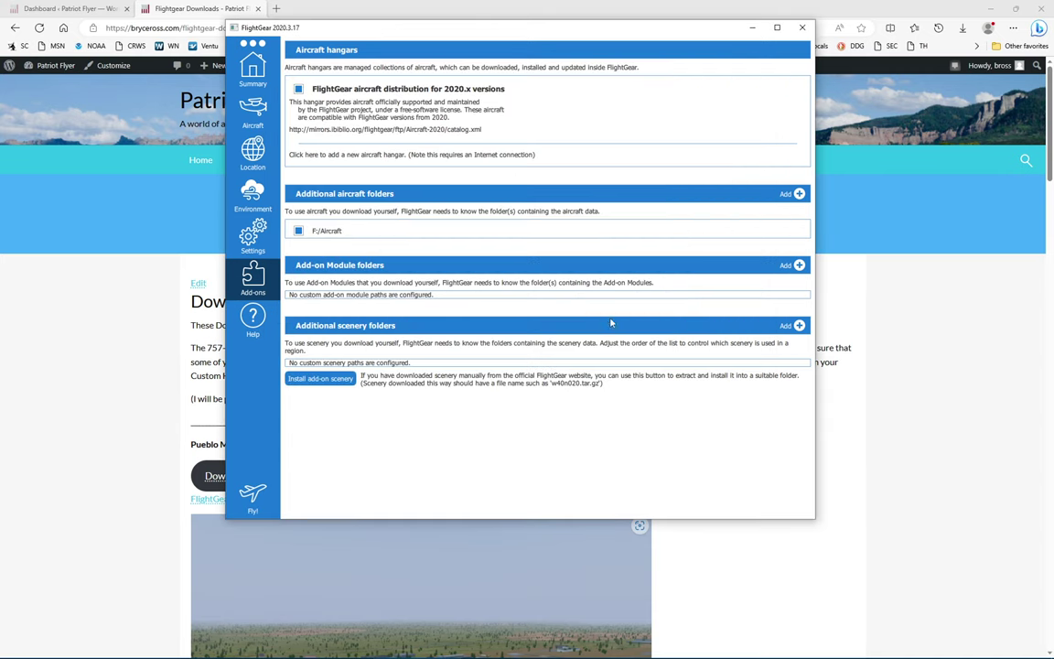
# Step: Add F:/Aviation Textures & Programs/KPUB/KPUB/Custom Scenery as an additional scenery folder
pyautogui.click(786, 325)
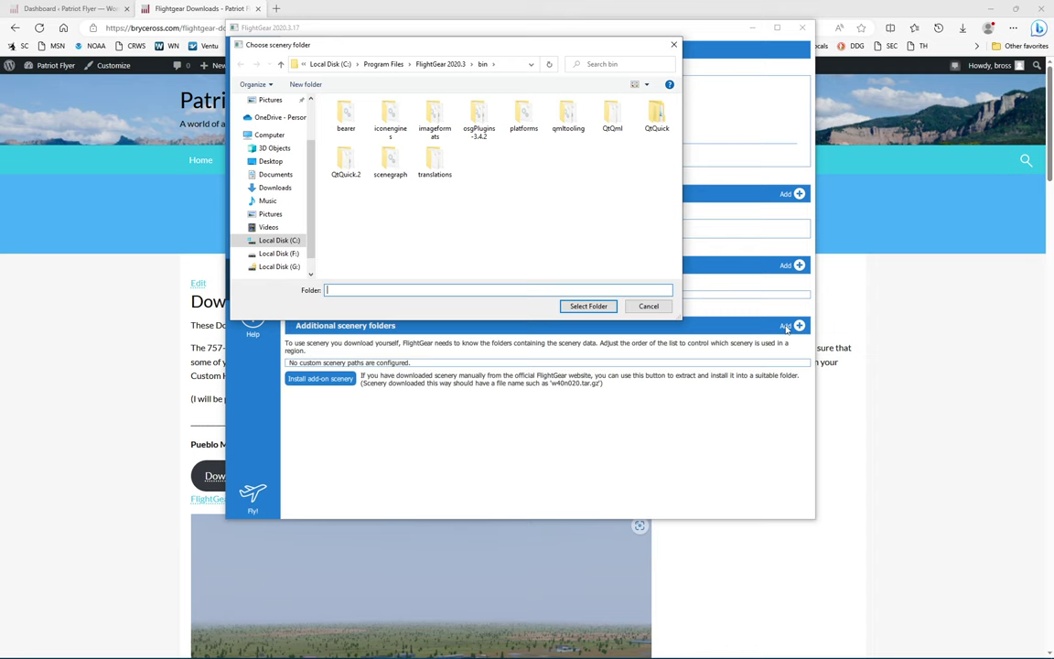
pyautogui.click(278, 254)
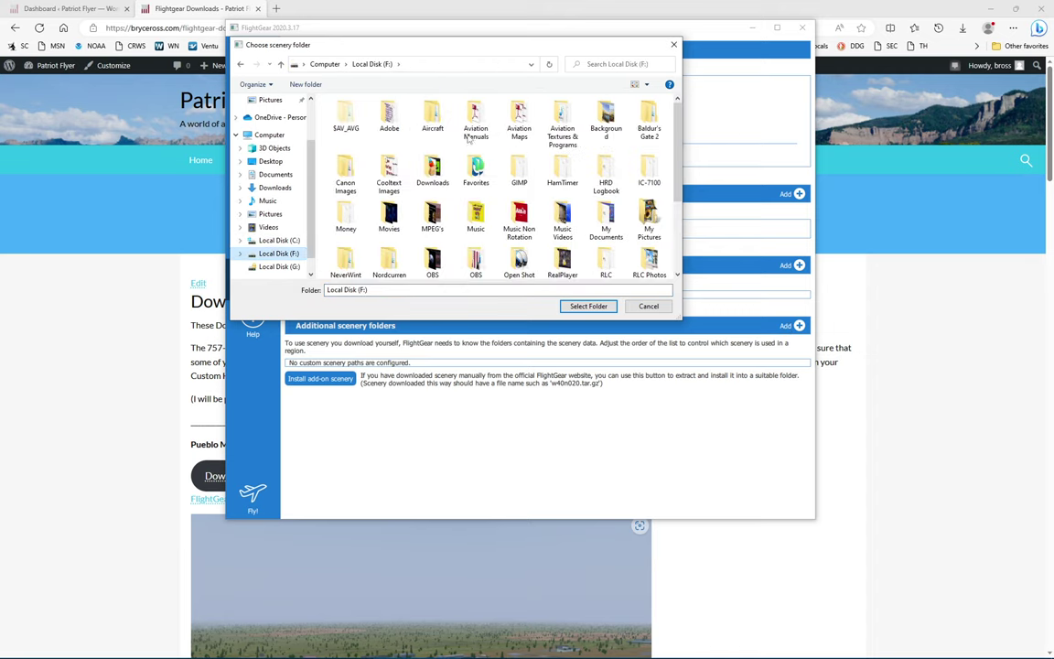
pyautogui.click(552, 125)
pyautogui.doubleClick(552, 126)
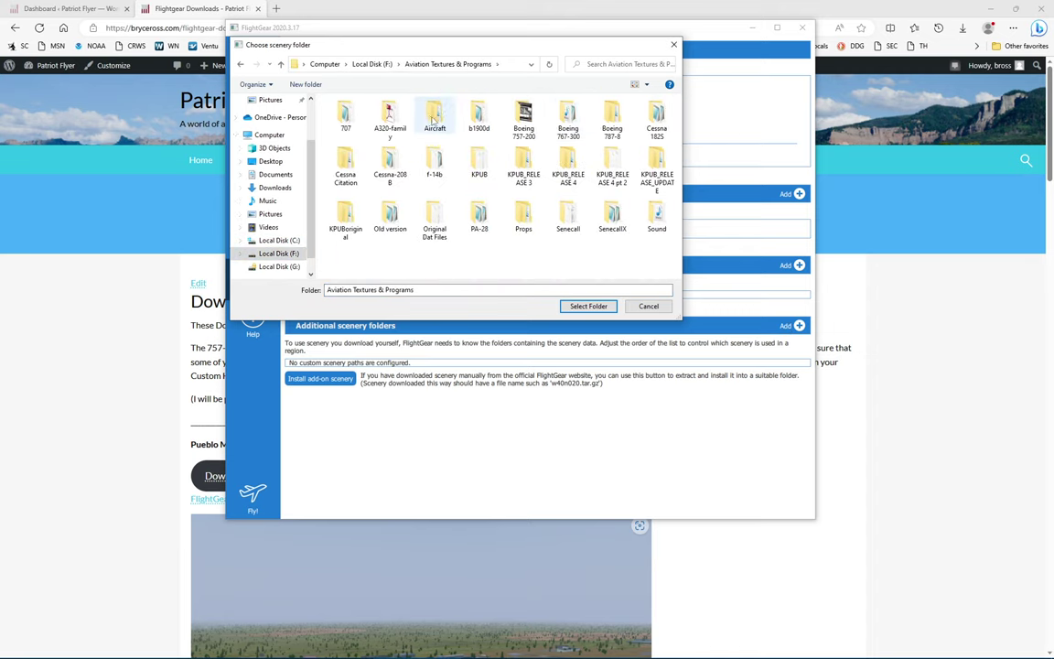
pyautogui.click(478, 160)
pyautogui.doubleClick(479, 160)
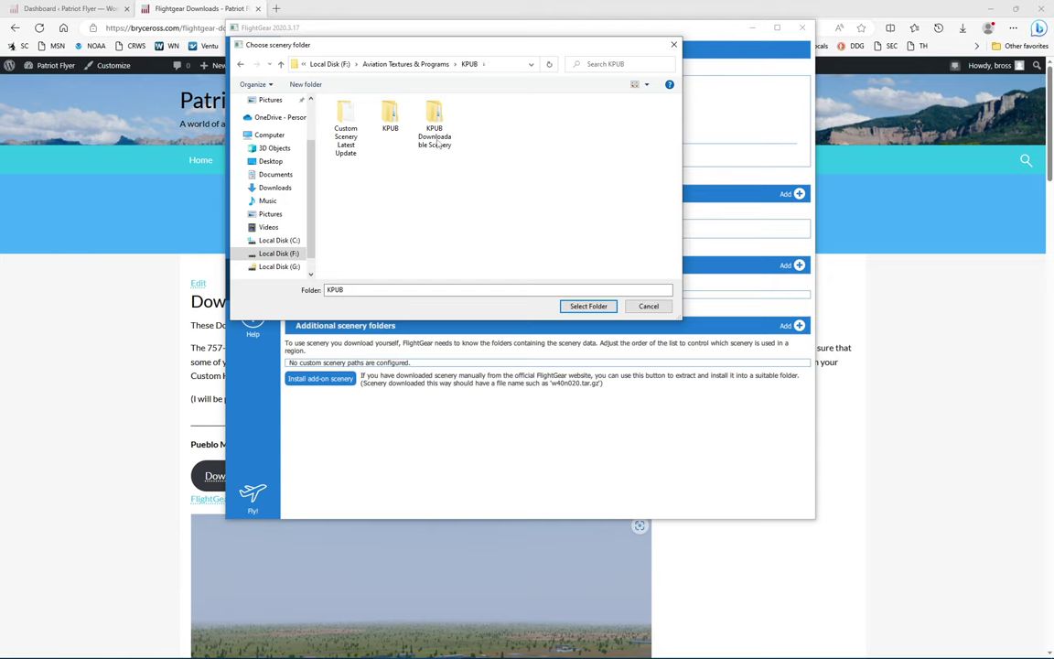
pyautogui.doubleClick(388, 112)
pyautogui.click(345, 119)
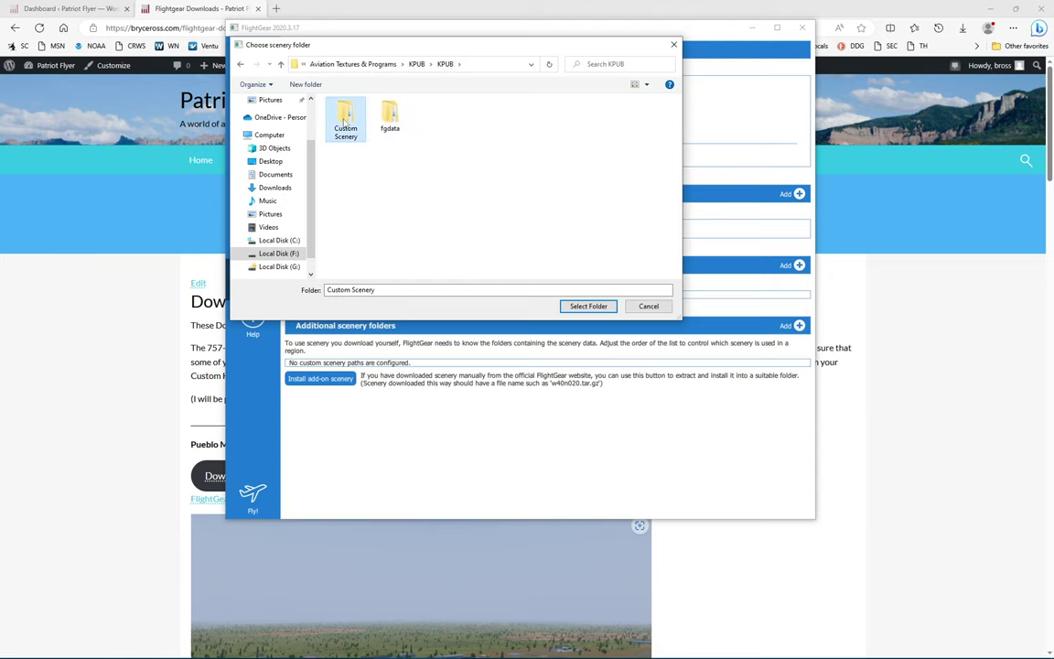
pyautogui.click(586, 306)
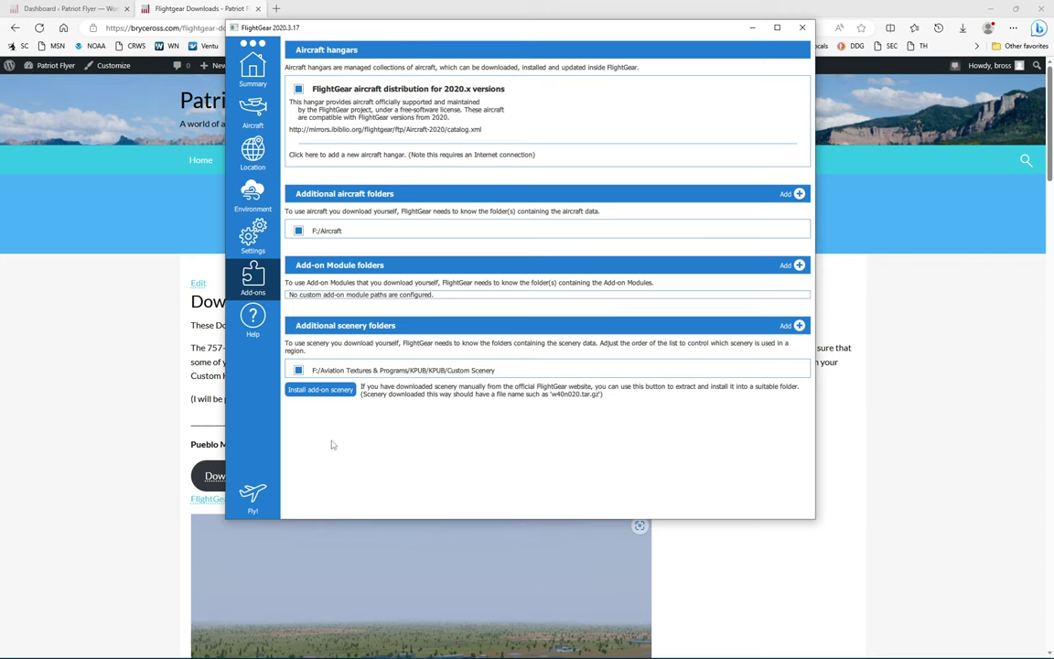
# Step: Restart the FlightGear launcher and show the location page with the KPUB airport layout
pyautogui.click(753, 27)
pyautogui.moveTo(20, 653)
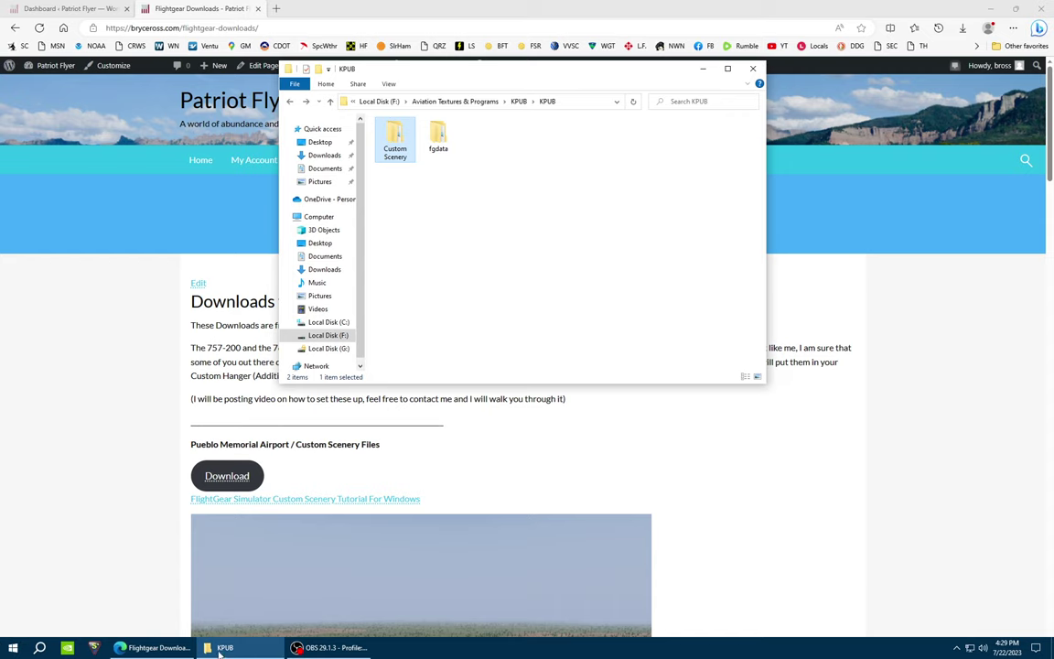
pyautogui.click(13, 647)
pyautogui.click(201, 405)
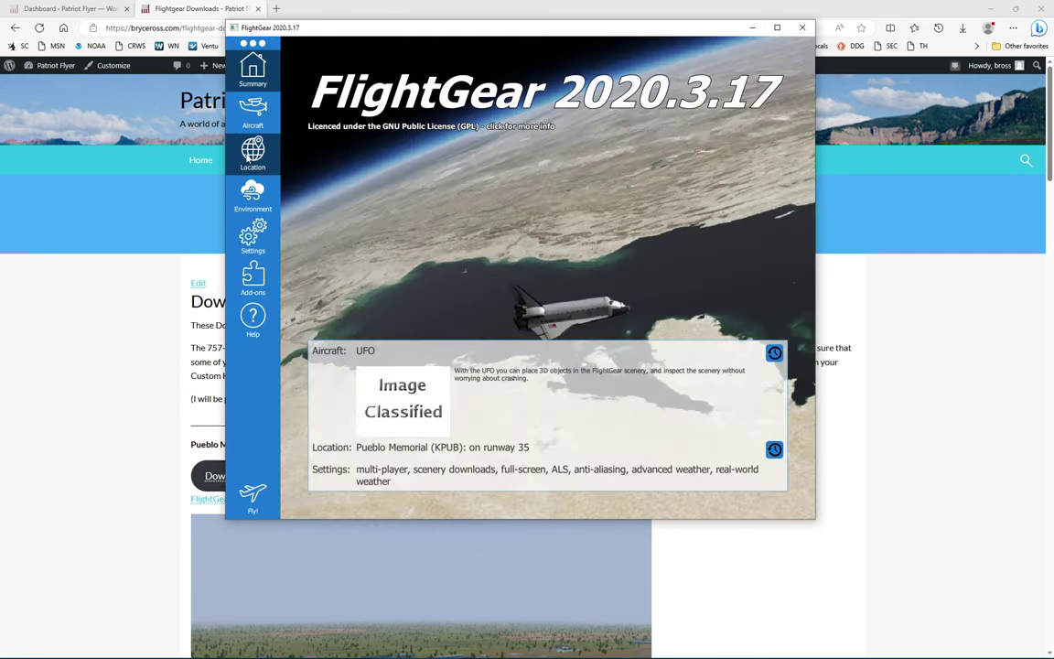
pyautogui.click(249, 158)
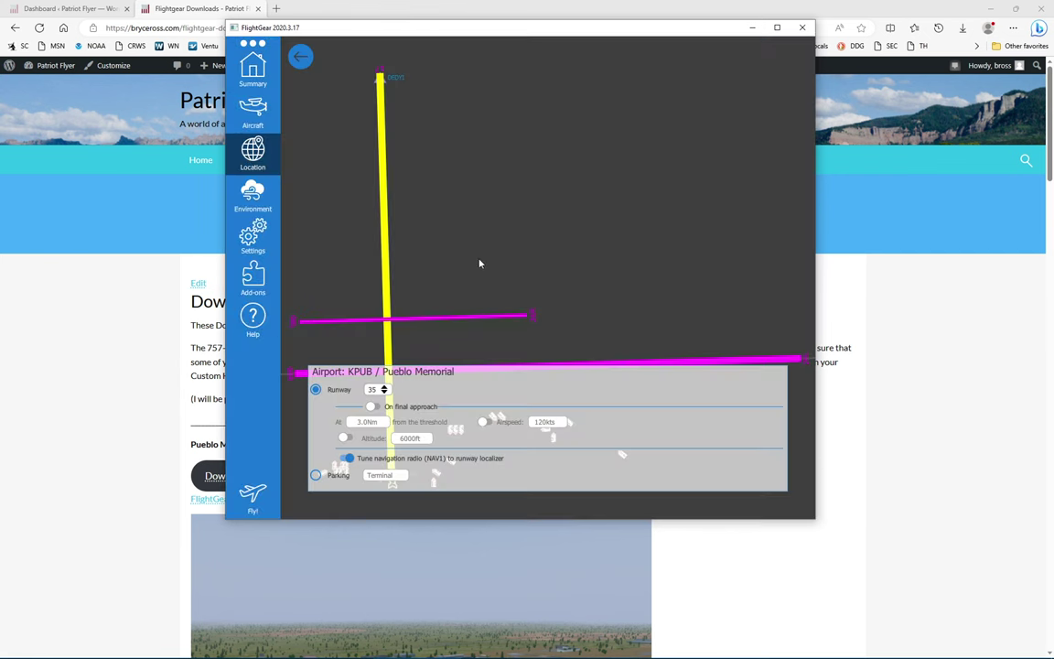
# Step: Set the start runway at KPUB / Pueblo Memorial to Active and examine the runway and parking layout
pyautogui.click(375, 390)
pyautogui.click(374, 402)
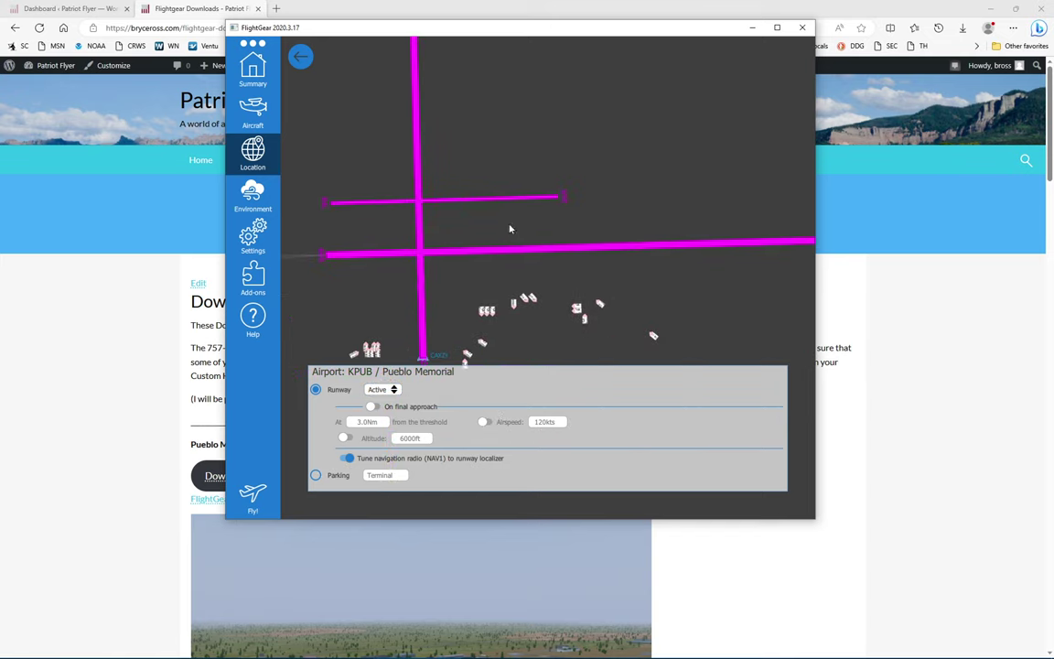
pyautogui.moveTo(510, 228); pyautogui.dragTo(477, 282)
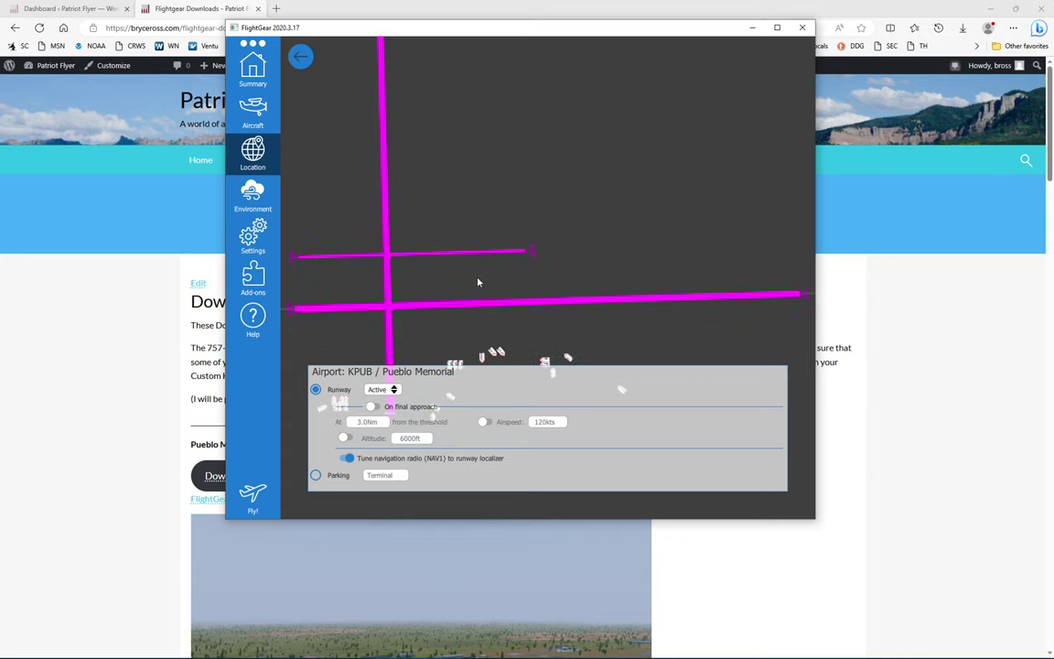
# Step: Pick runway 08R on the airport map, followed by the shorter parallel runway 08L as the start position
pyautogui.click(299, 308)
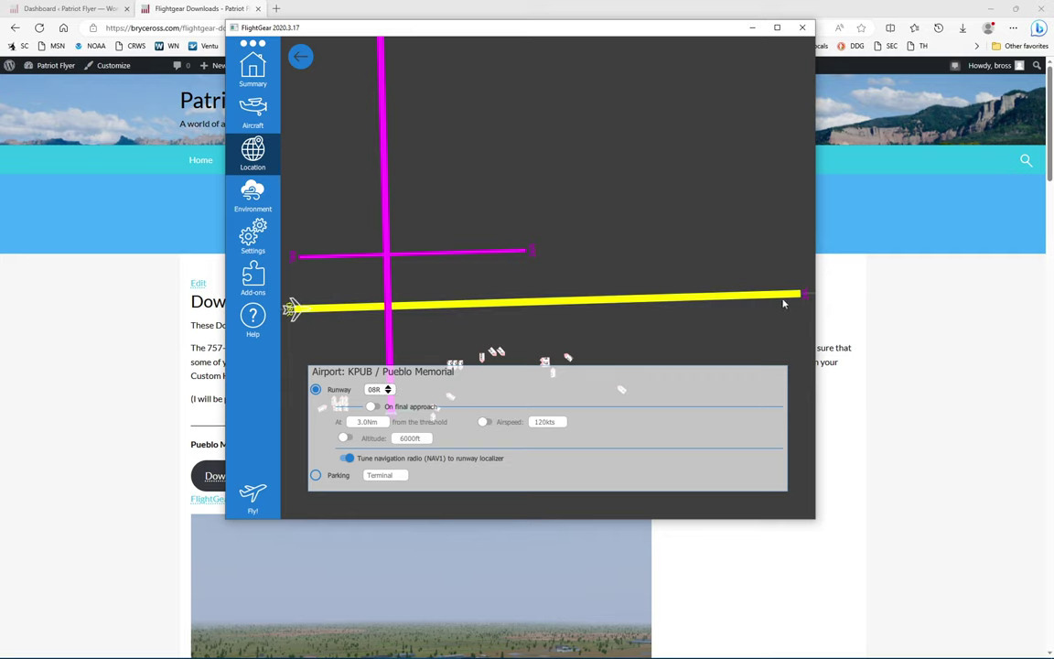
pyautogui.click(349, 260)
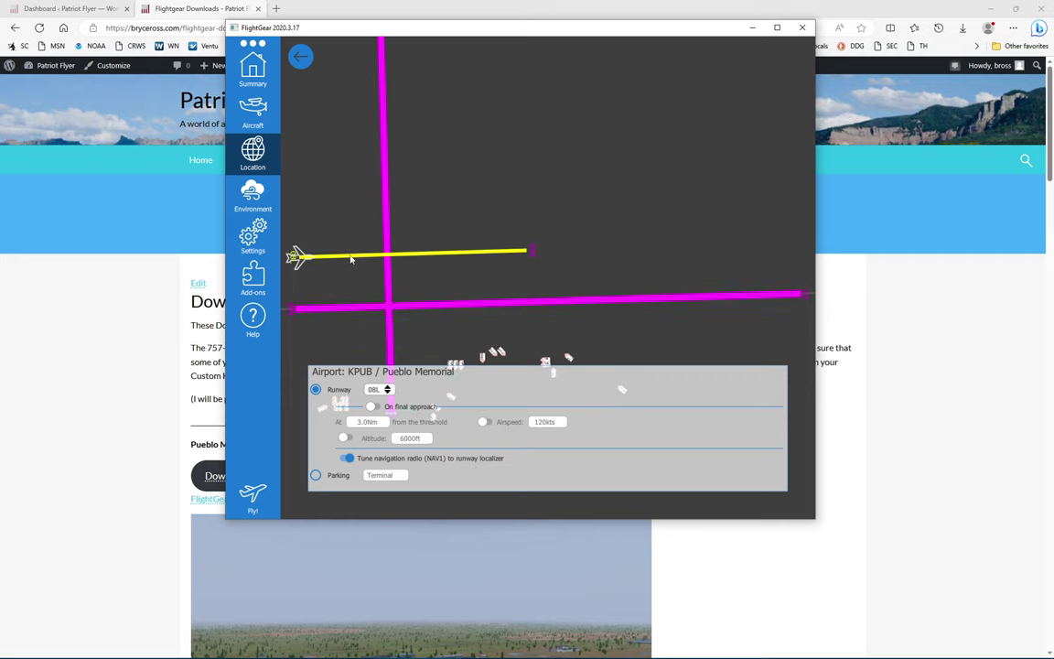
pyautogui.moveTo(422, 319); pyautogui.dragTo(429, 227)
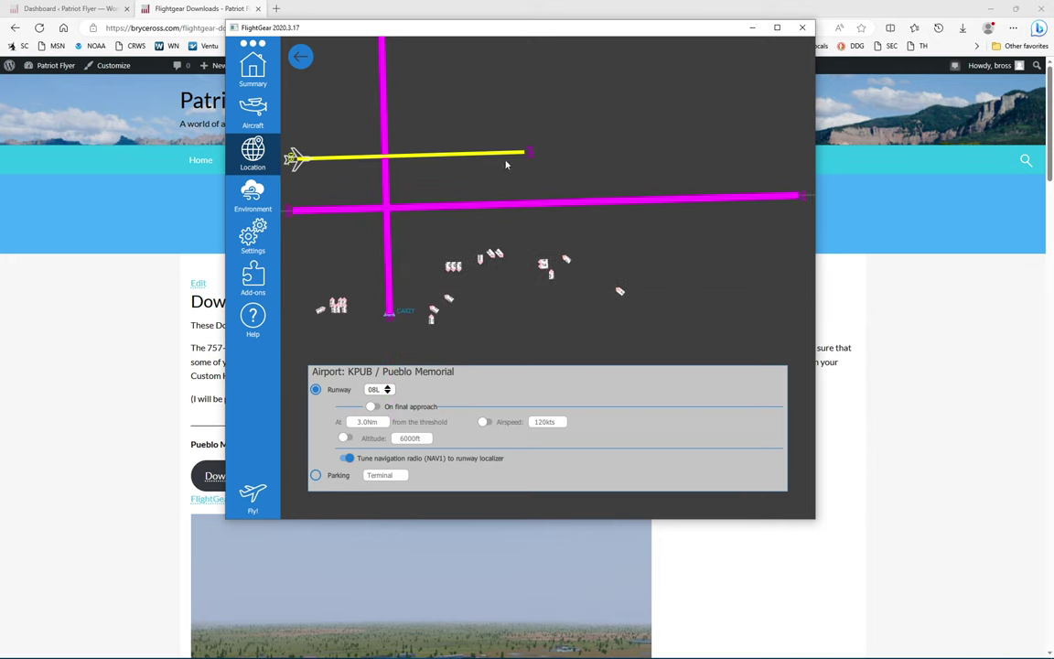
# Step: Switch to the FlightGear simulator view and fly the UFO past the Pueblo airport, turning around beyond the runway ends to inspect the scenery
pyautogui.click(847, 495)
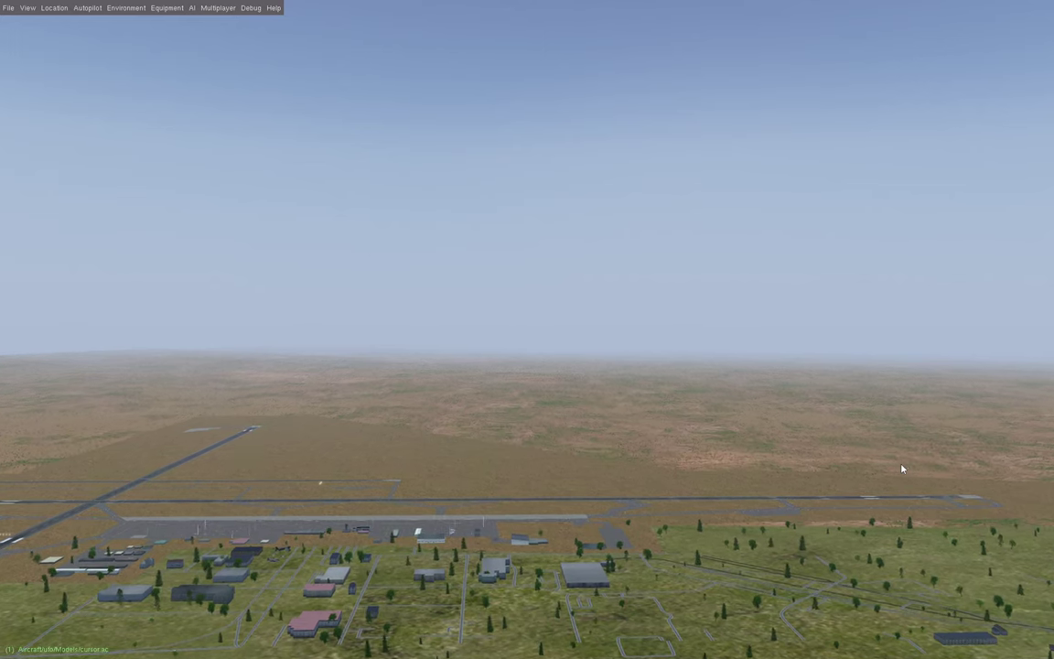
pyautogui.press('Up')
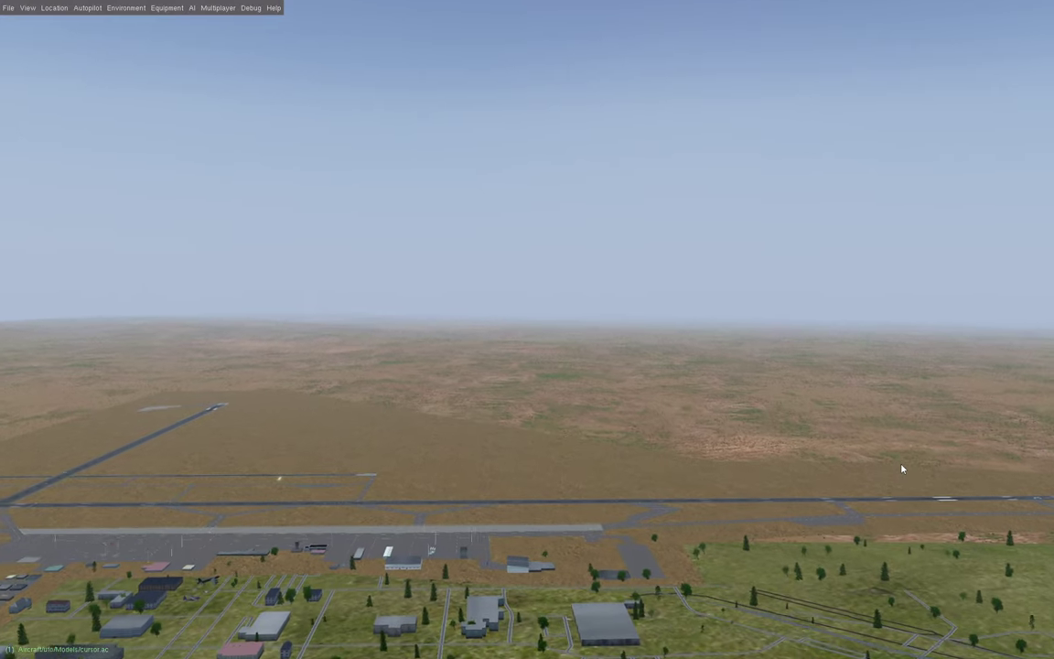
pyautogui.press('Down')
pyautogui.press('Right')
pyautogui.press('Right')
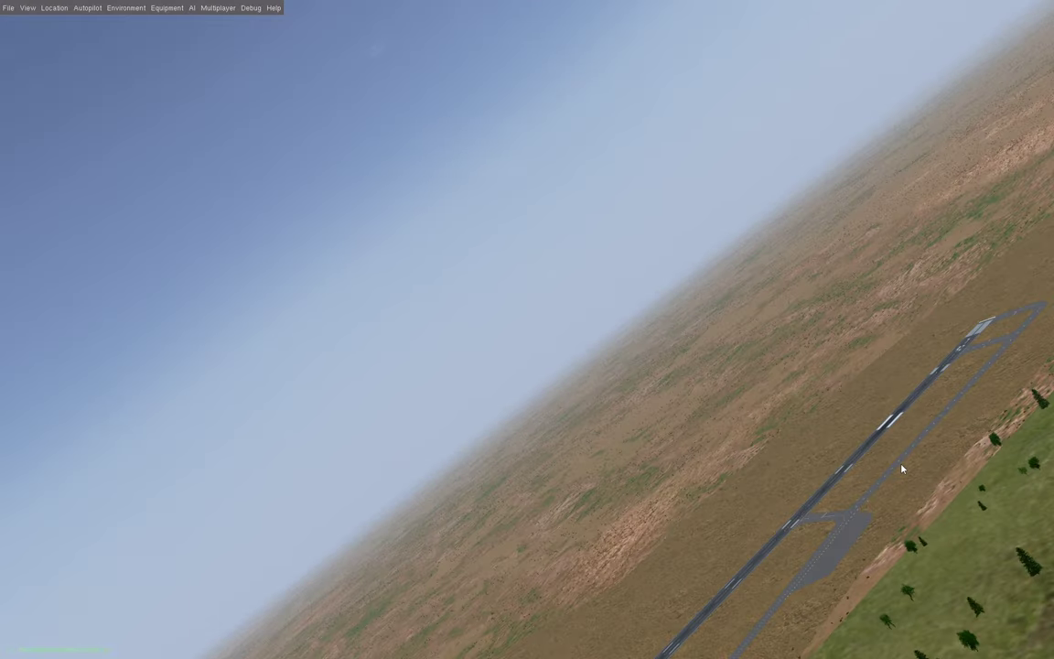
pyautogui.press('Left')
pyautogui.press('Left')
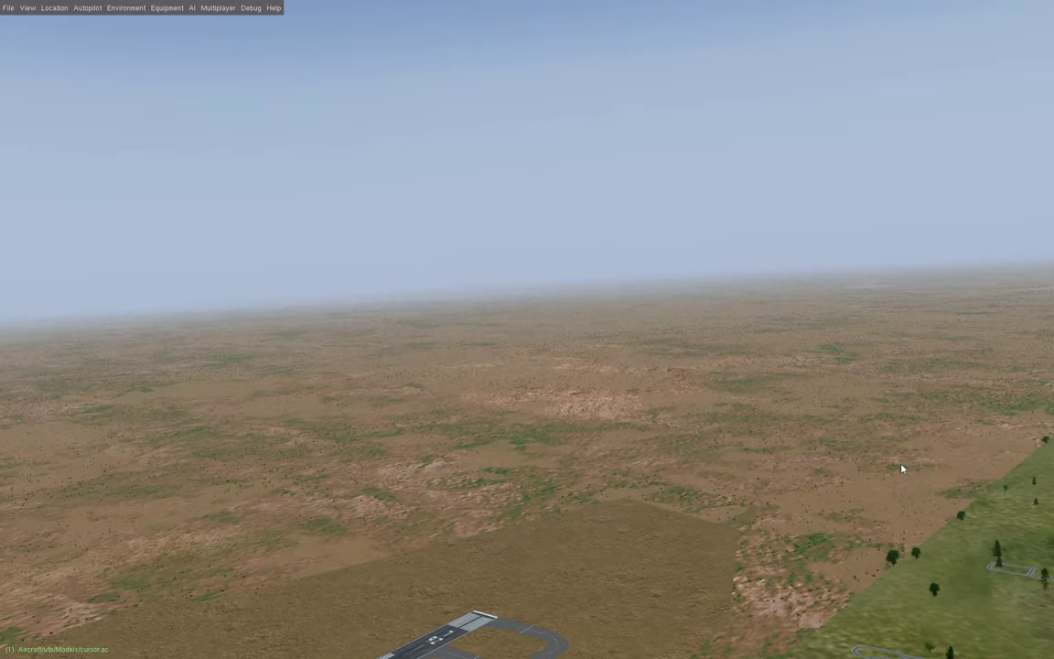
pyautogui.press('Left')
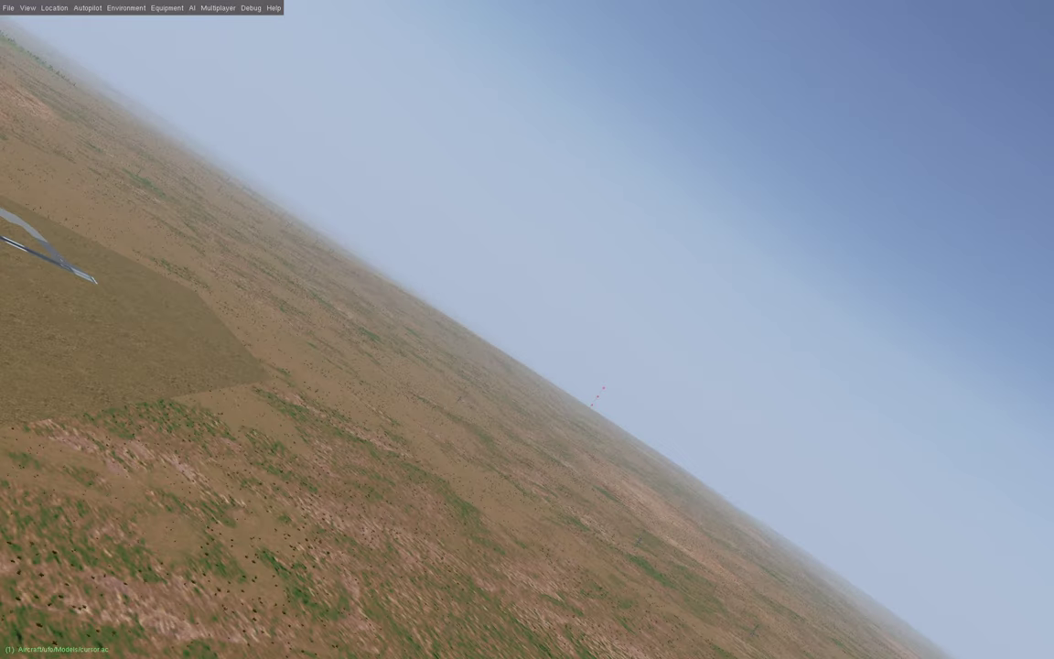
pyautogui.press('Left')
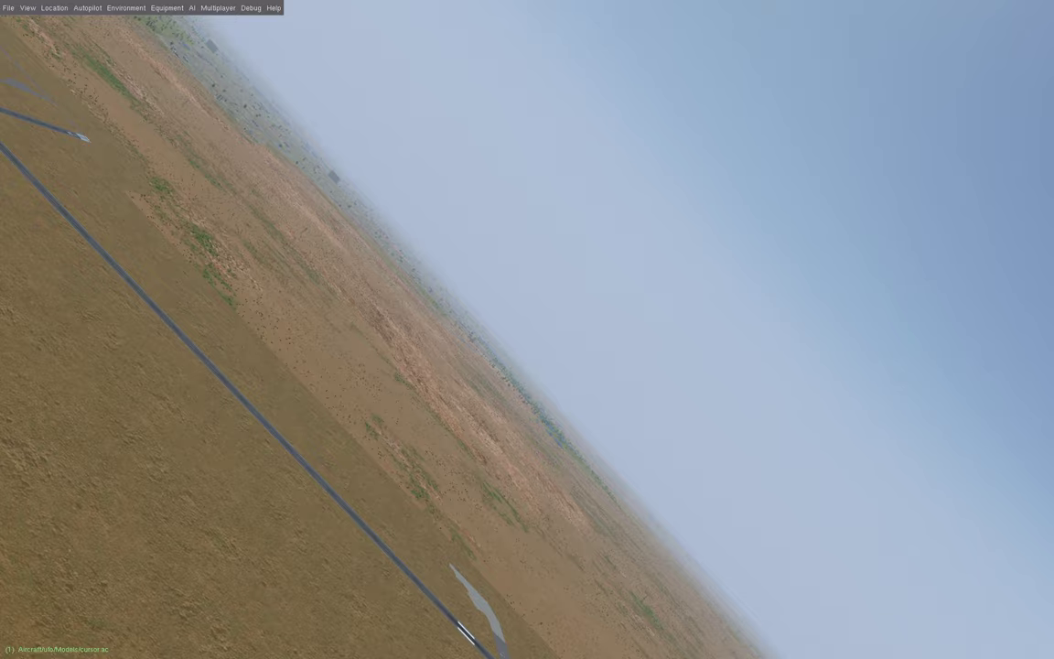
# Step: Level the UFO facing the airport and approach the main apron to examine its buildings, taxiways and runways
pyautogui.press('Right')
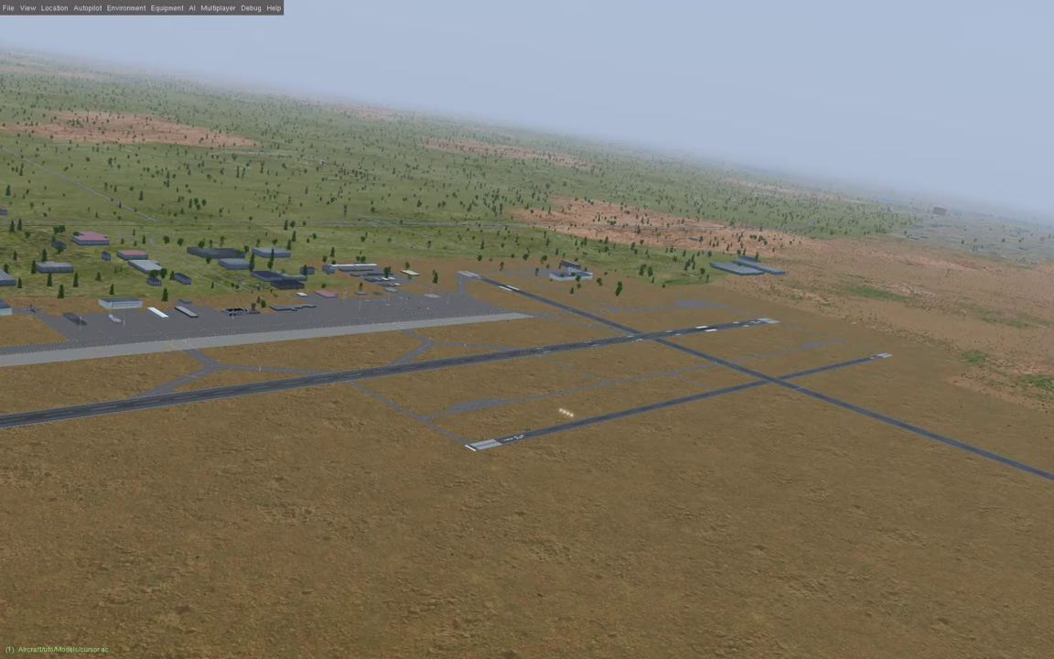
pyautogui.press('Right')
pyautogui.press('Down')
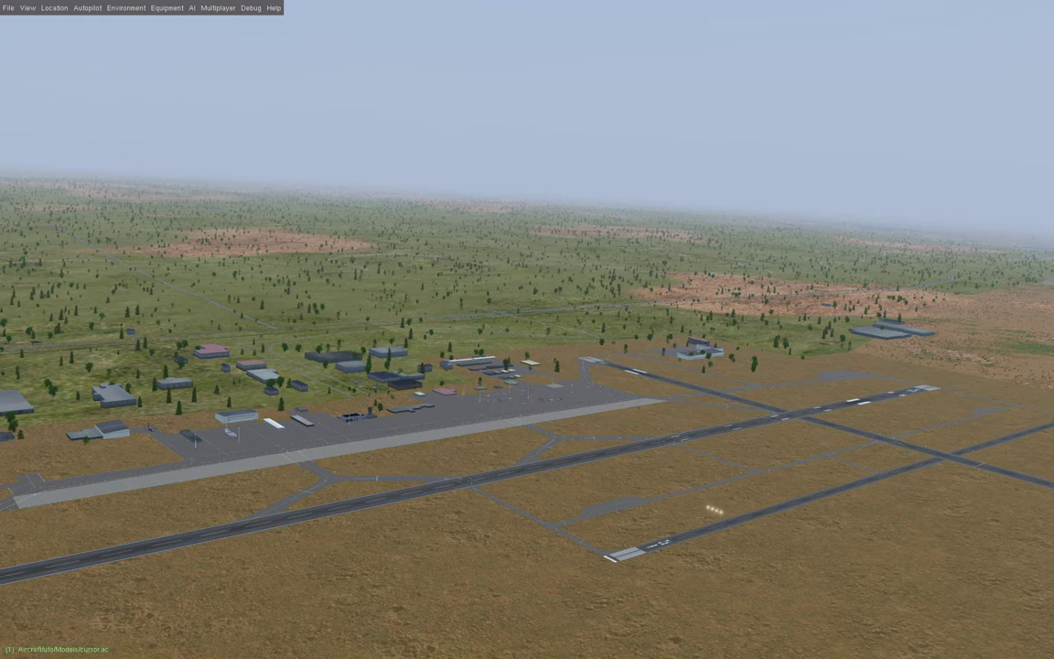
pyautogui.press('Up')
pyautogui.press('Down')
pyautogui.press('Up')
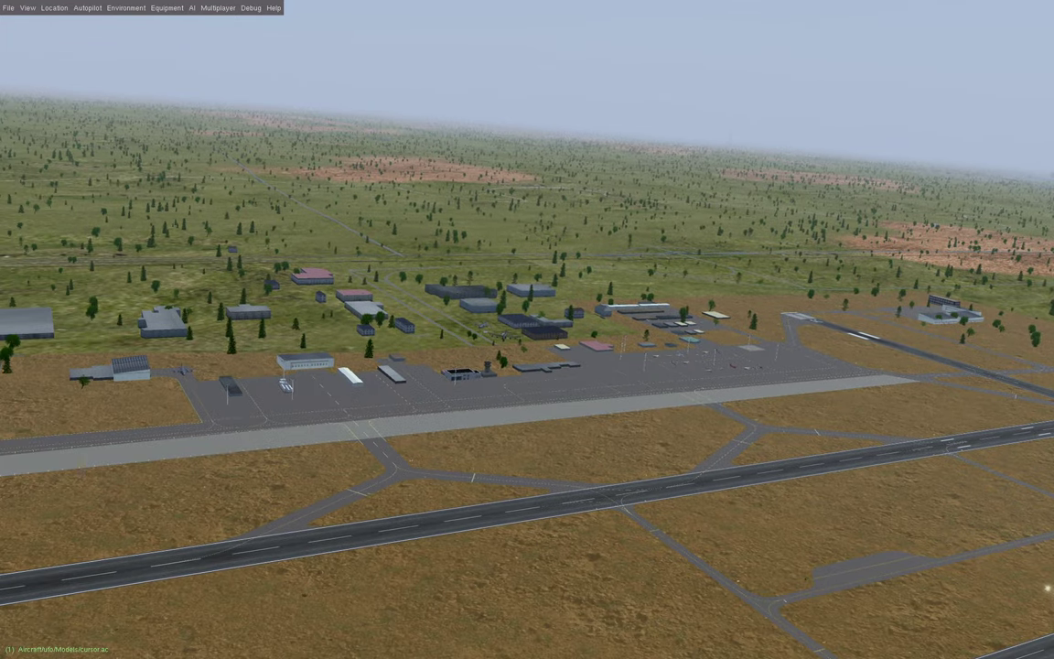
pyautogui.press('Down')
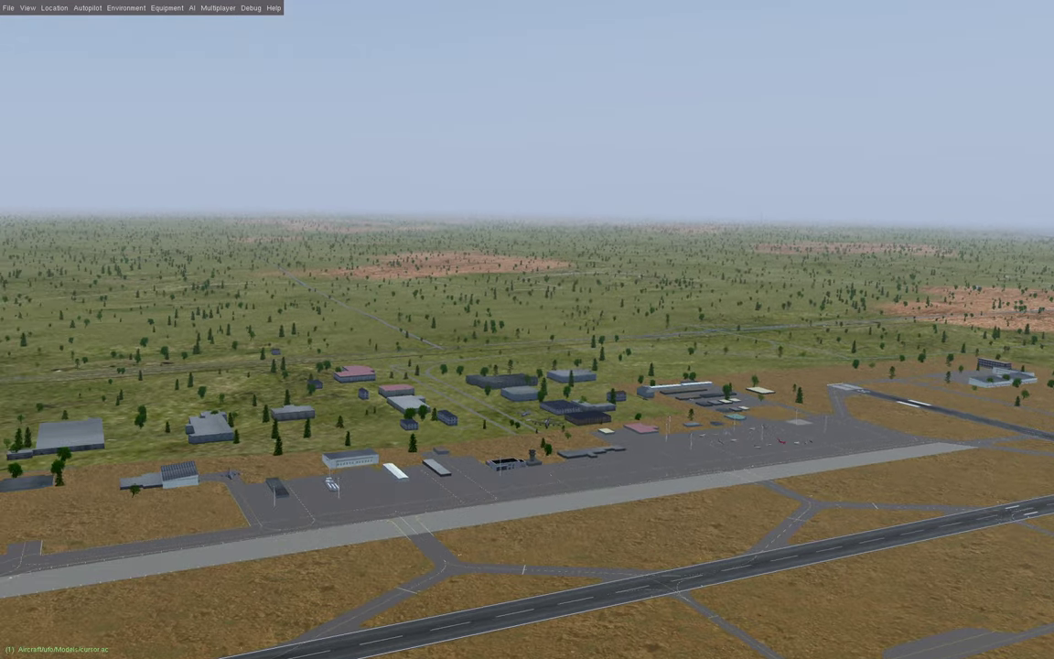
pyautogui.press('Up')
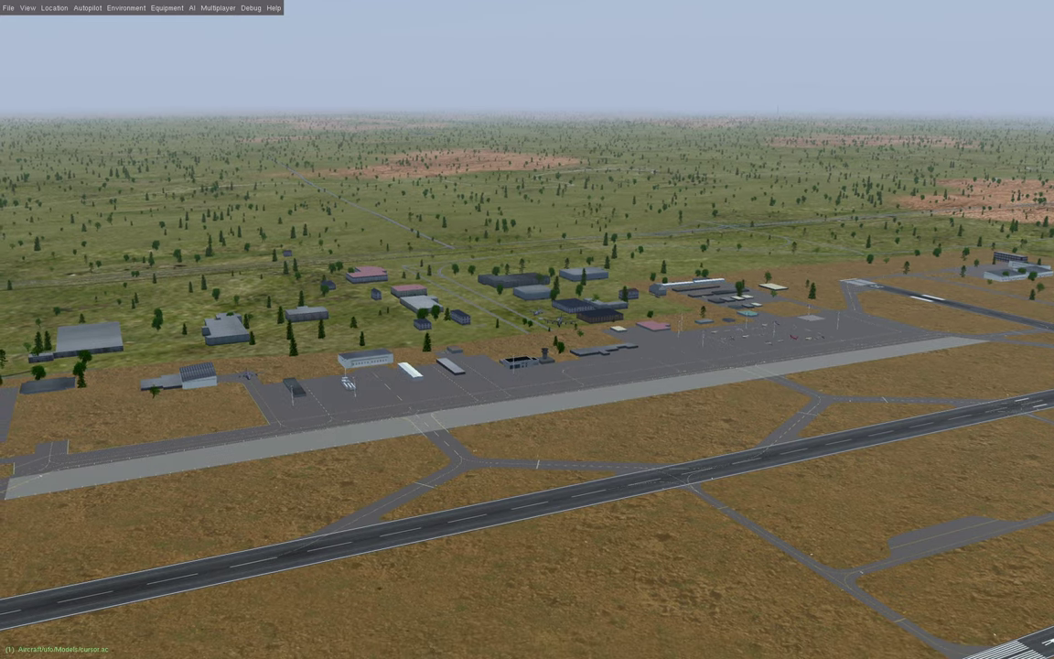